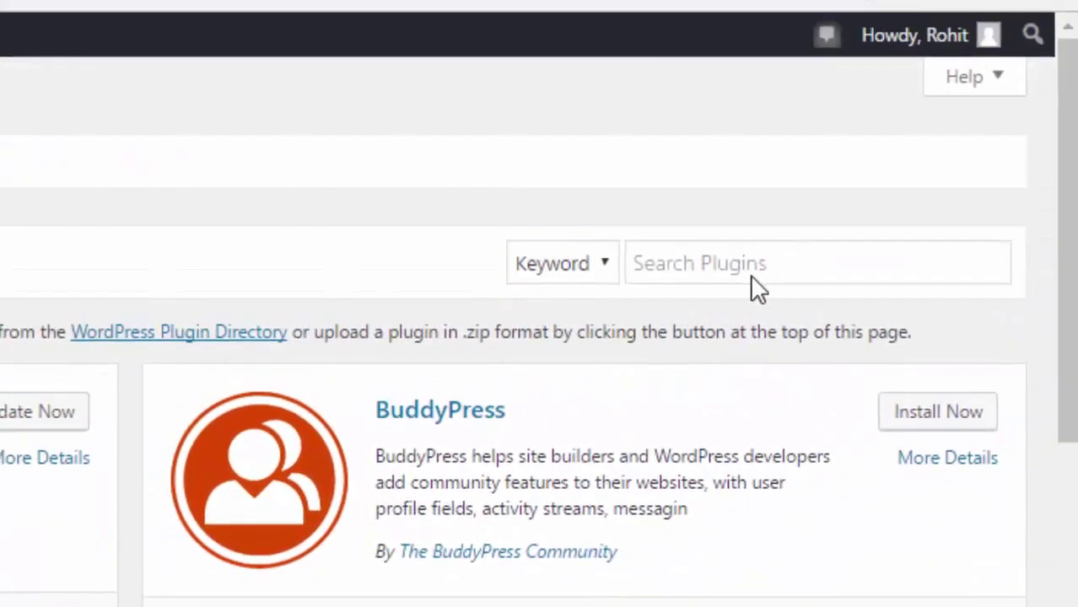
# - Search the plugins for "google apps login" and open the settings of the Google Apps Login plugin
pyautogui.click(753, 275)
pyautogui.write('google')
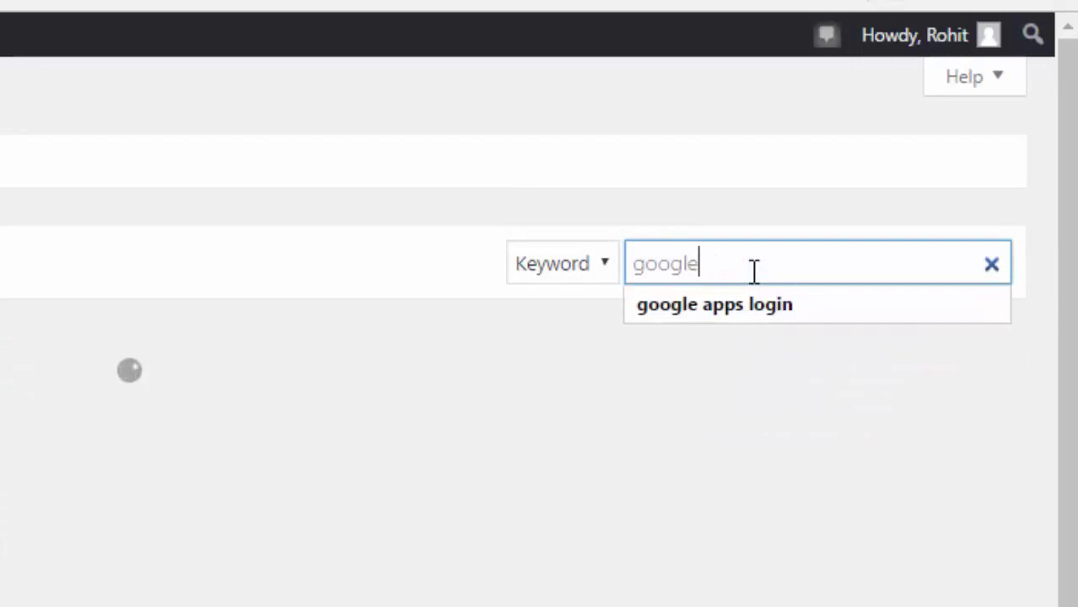
pyautogui.write(' apps login')
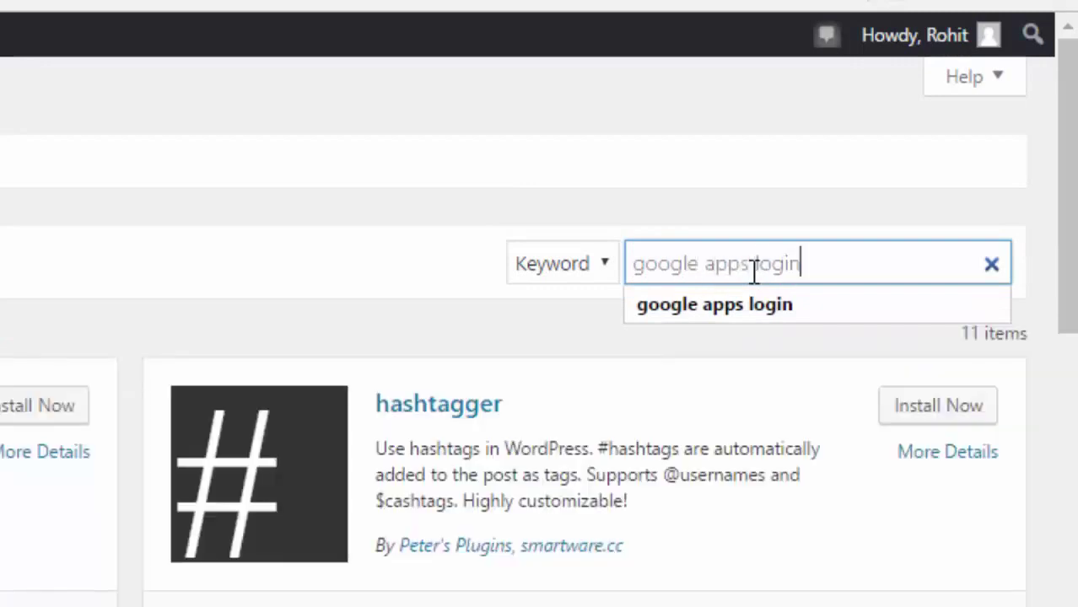
pyautogui.press('Return')
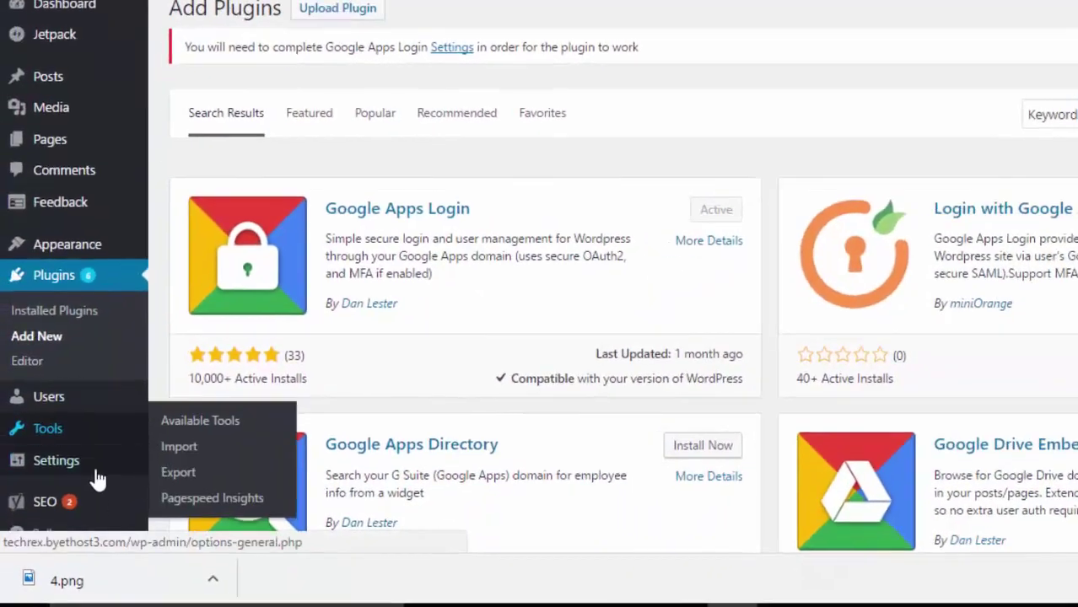
pyautogui.moveTo(80, 472)
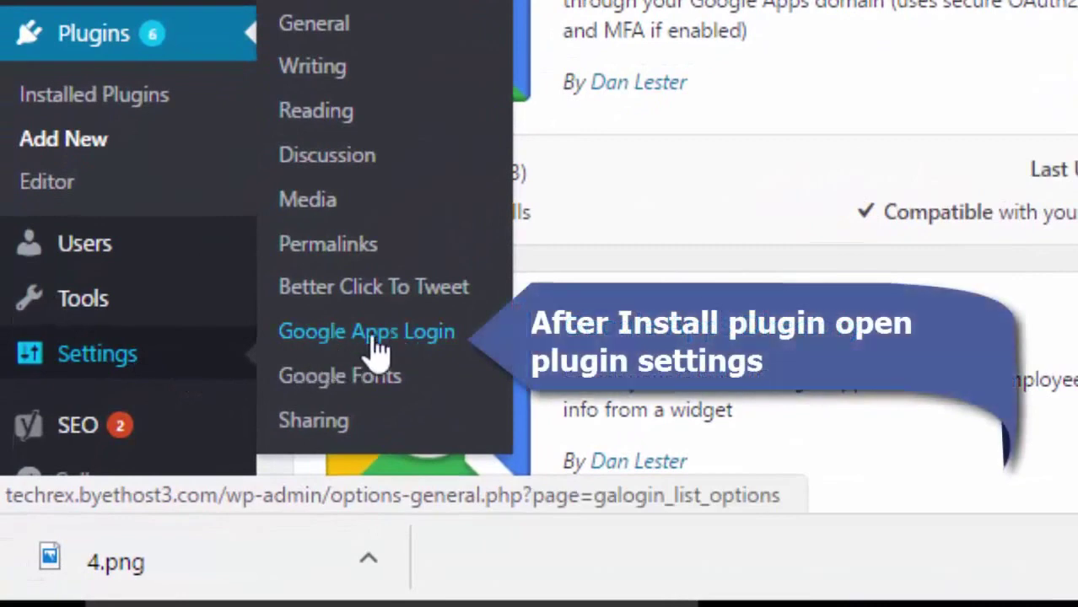
pyautogui.click(378, 342)
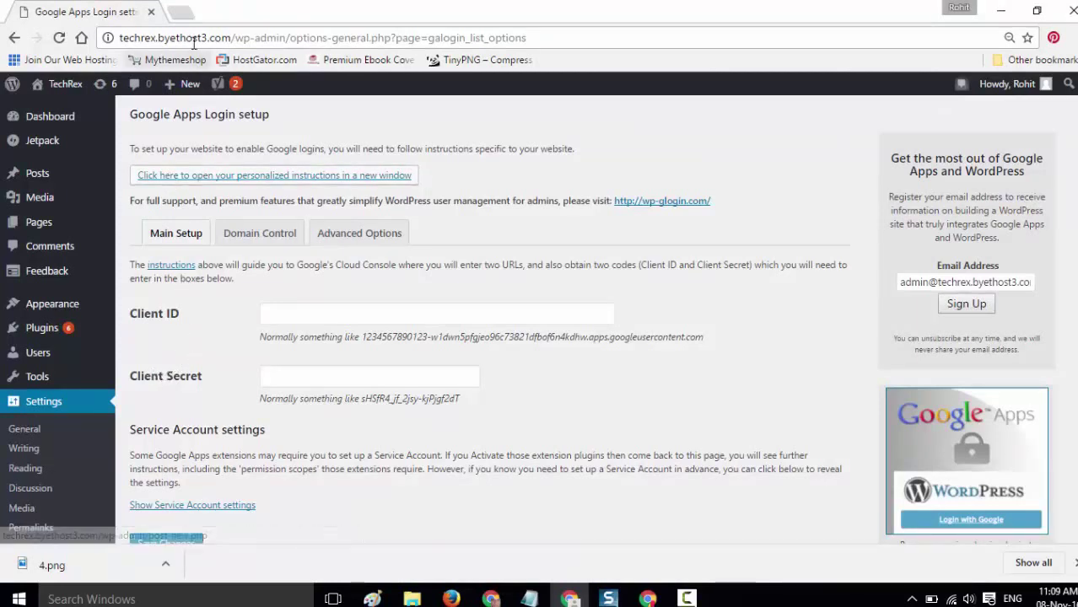
# - Open the Google API console dashboard at console.developers.google.com in a new browser tab
pyautogui.click(181, 12)
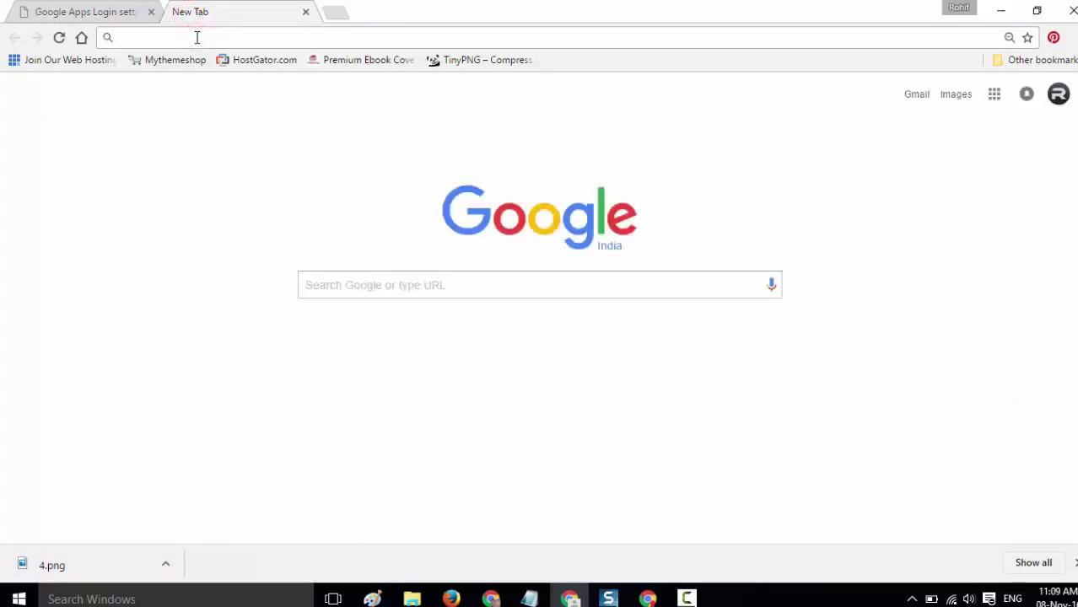
pyautogui.write('goo')
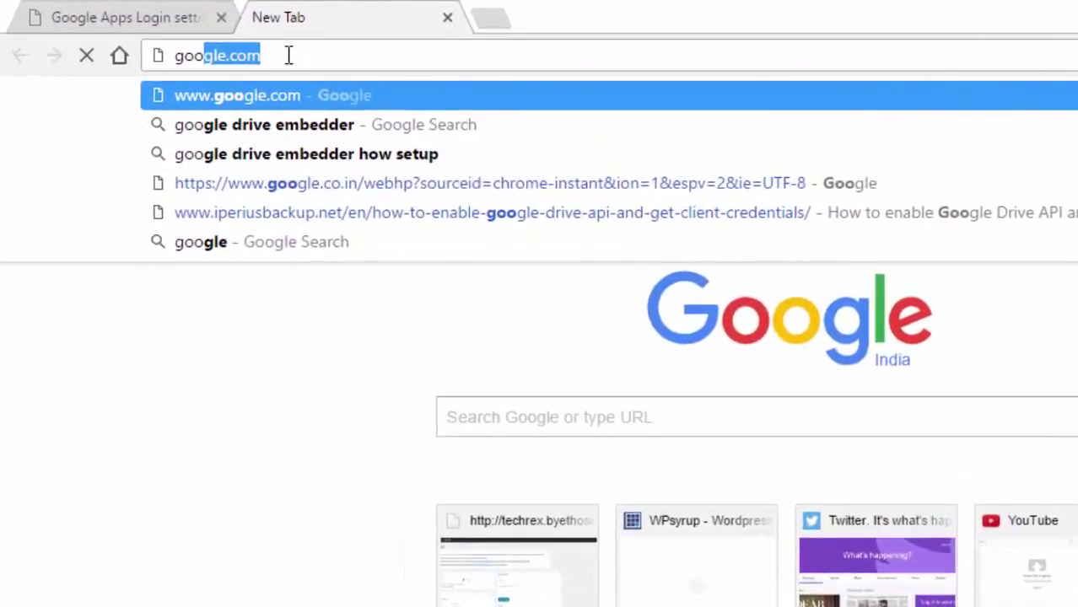
pyautogui.press('BackSpace')
pyautogui.press('BackSpace')
pyautogui.press('BackSpace')
pyautogui.press('BackSpace')
pyautogui.write('co')
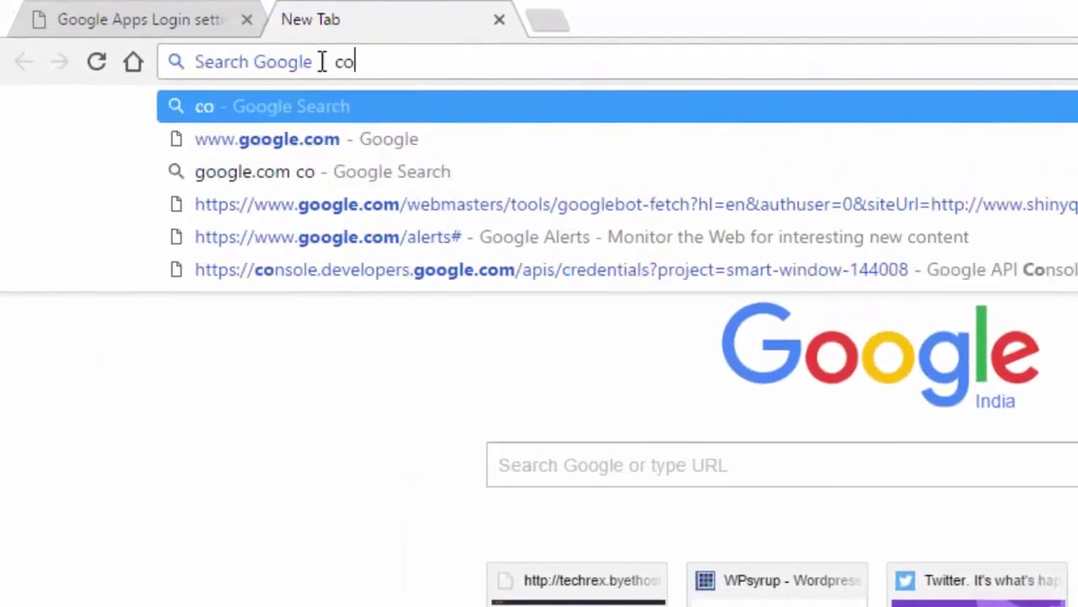
pyautogui.write('nsole')
pyautogui.press('Return')
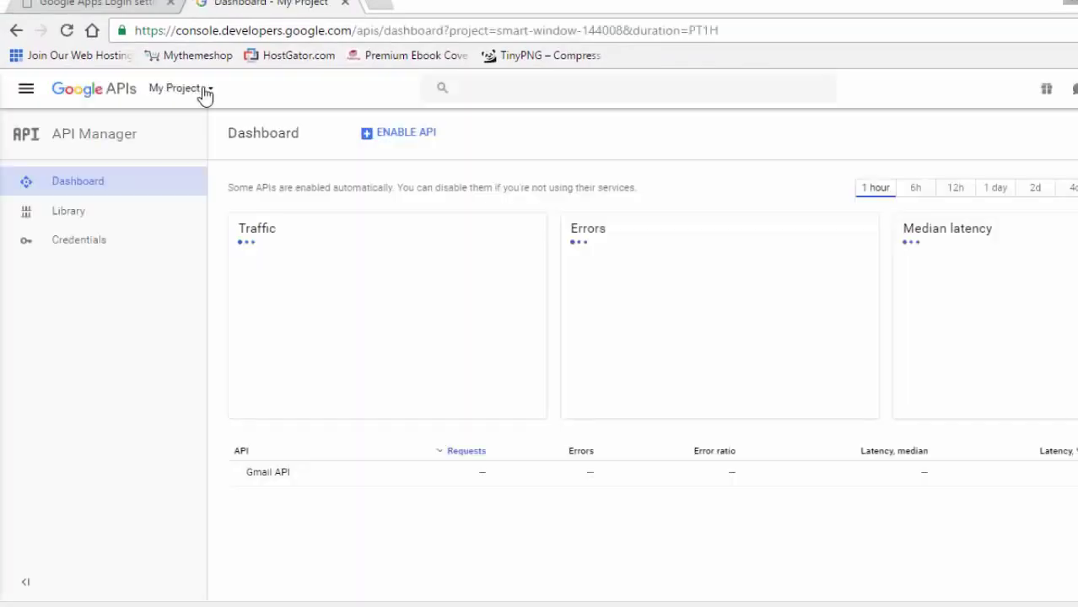
# - Create a new Google API project named "Google Apps Login"
pyautogui.click(204, 94)
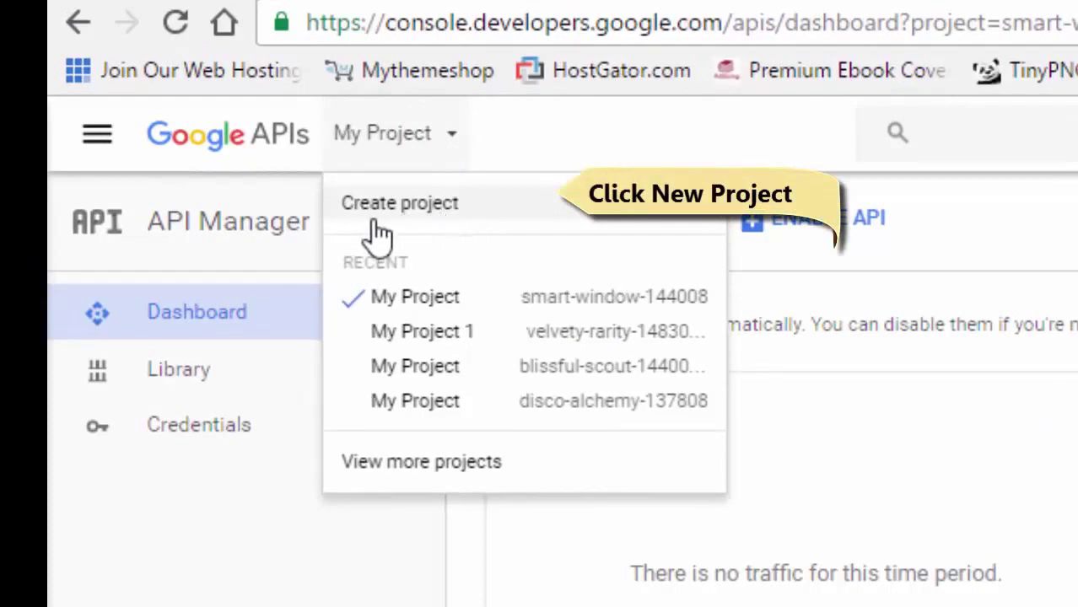
pyautogui.click(406, 228)
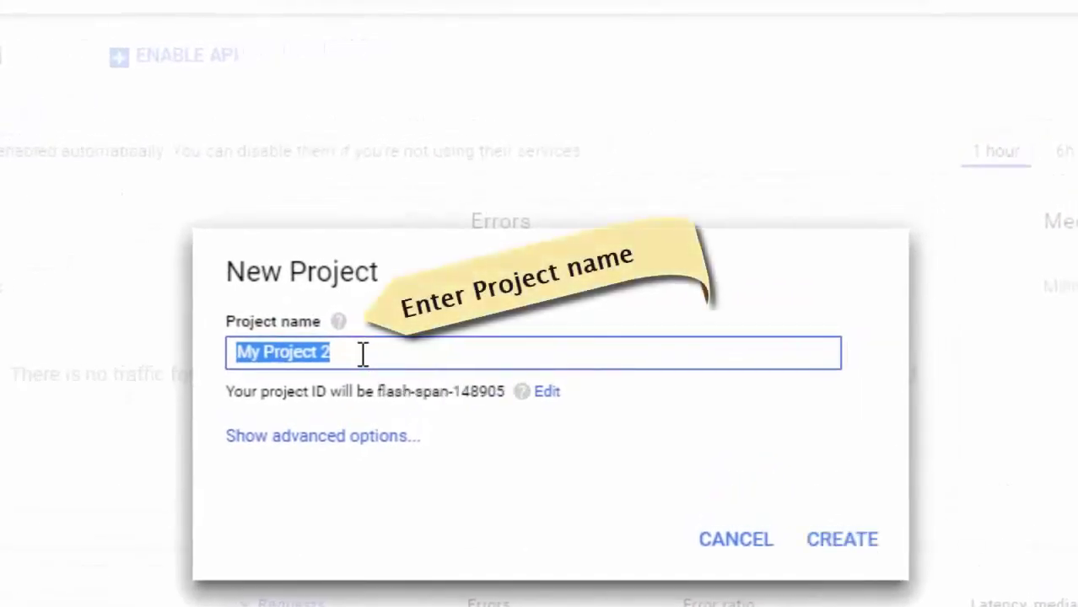
pyautogui.write('G')
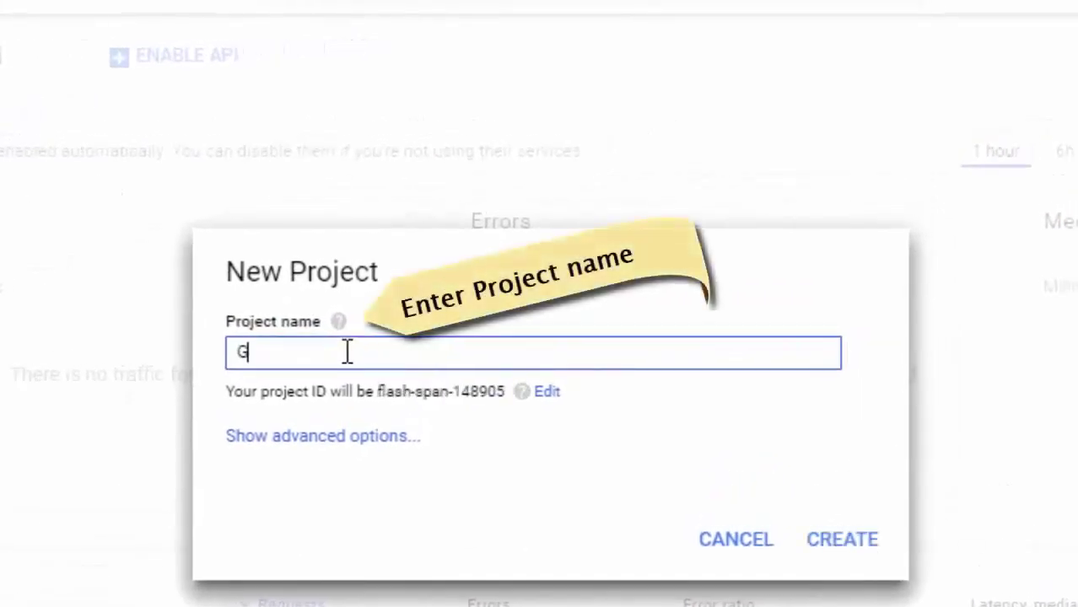
pyautogui.write('oogle A')
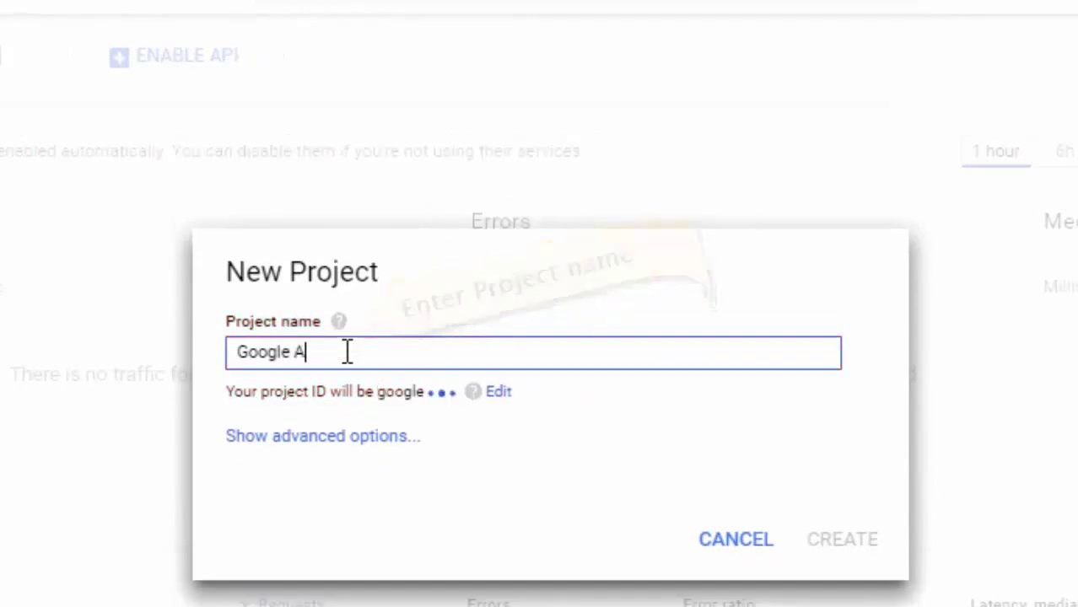
pyautogui.write('pps Log')
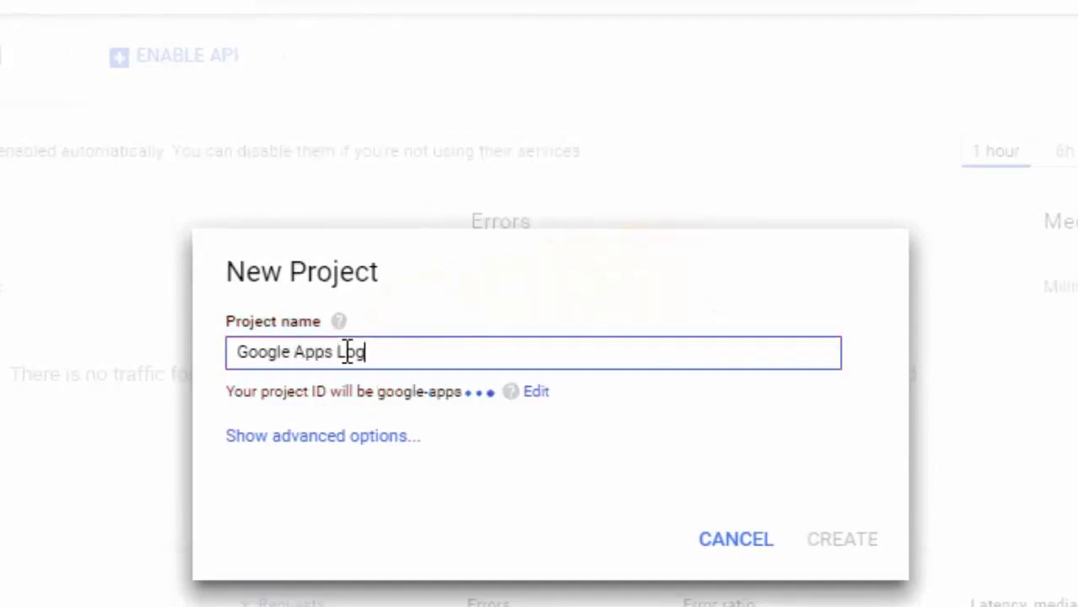
pyautogui.write('in')
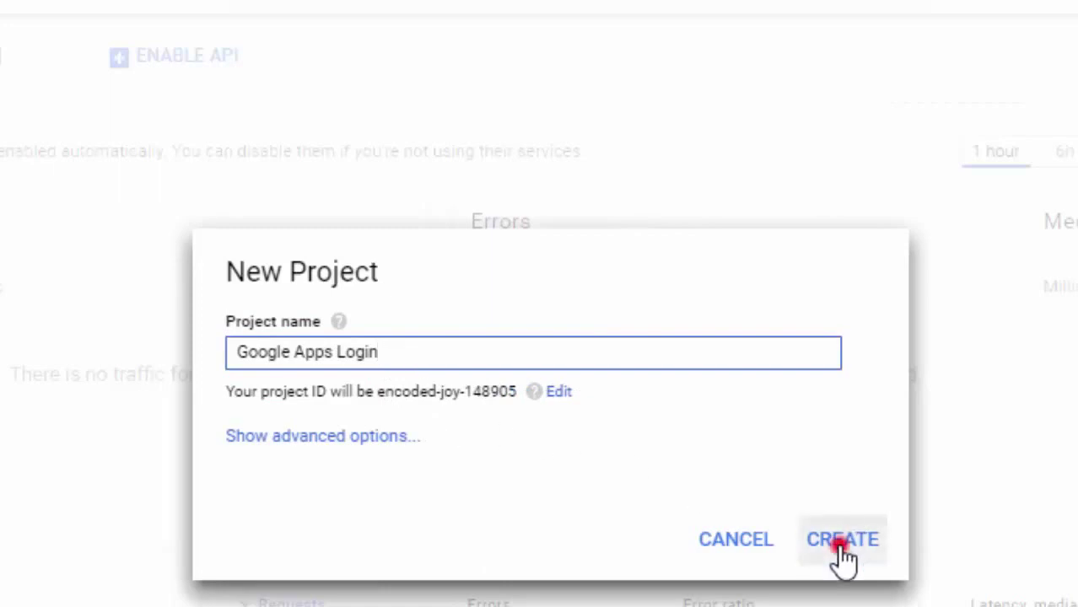
pyautogui.click(842, 548)
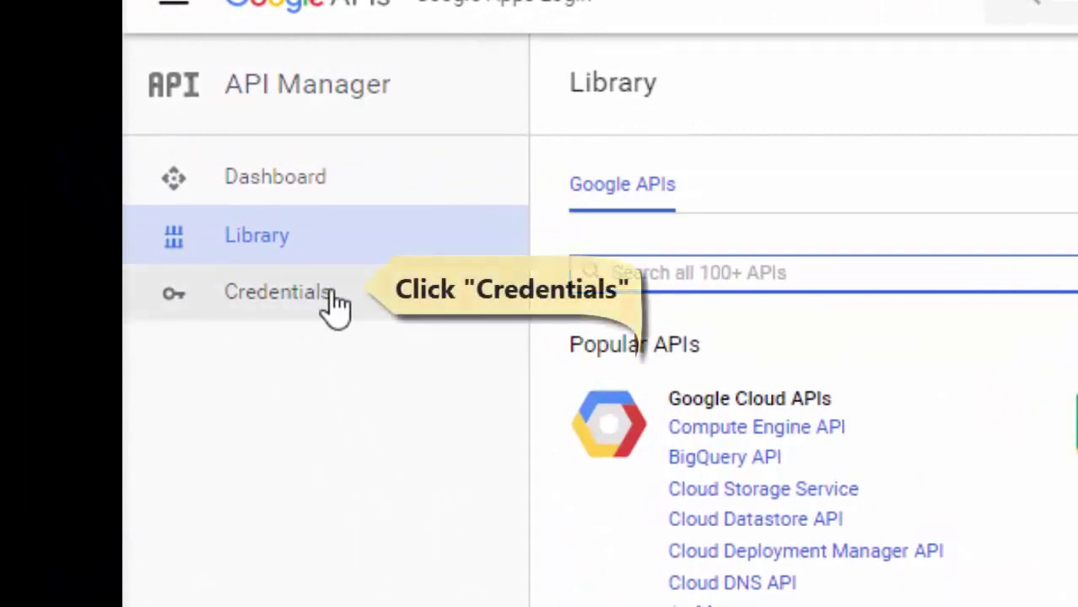
# - Set the product name on the project's OAuth consent screen to "Google Apps Login" and save it
pyautogui.click(308, 295)
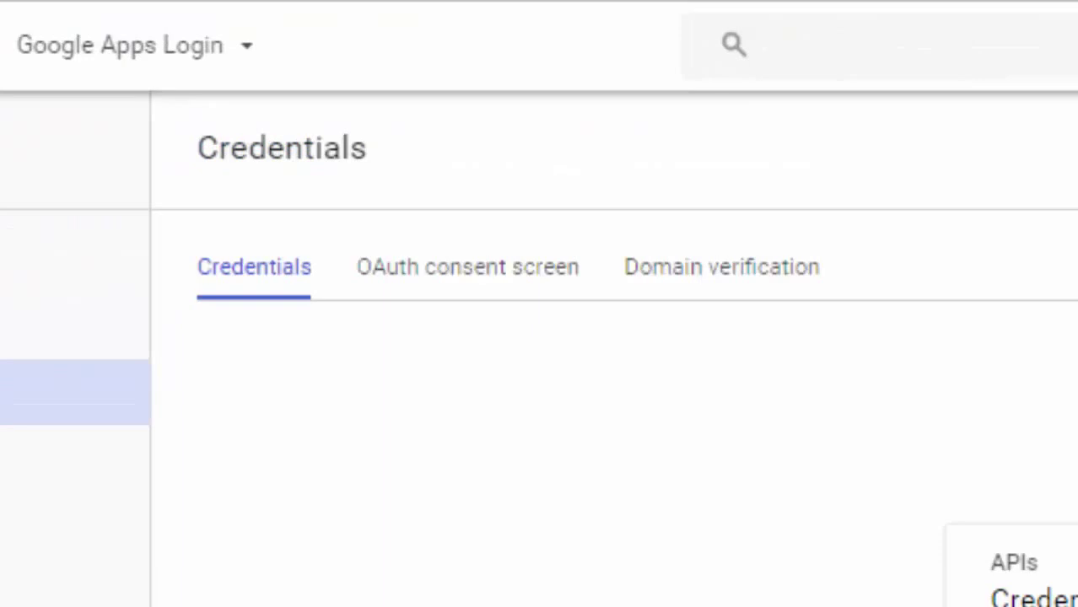
pyautogui.click(490, 270)
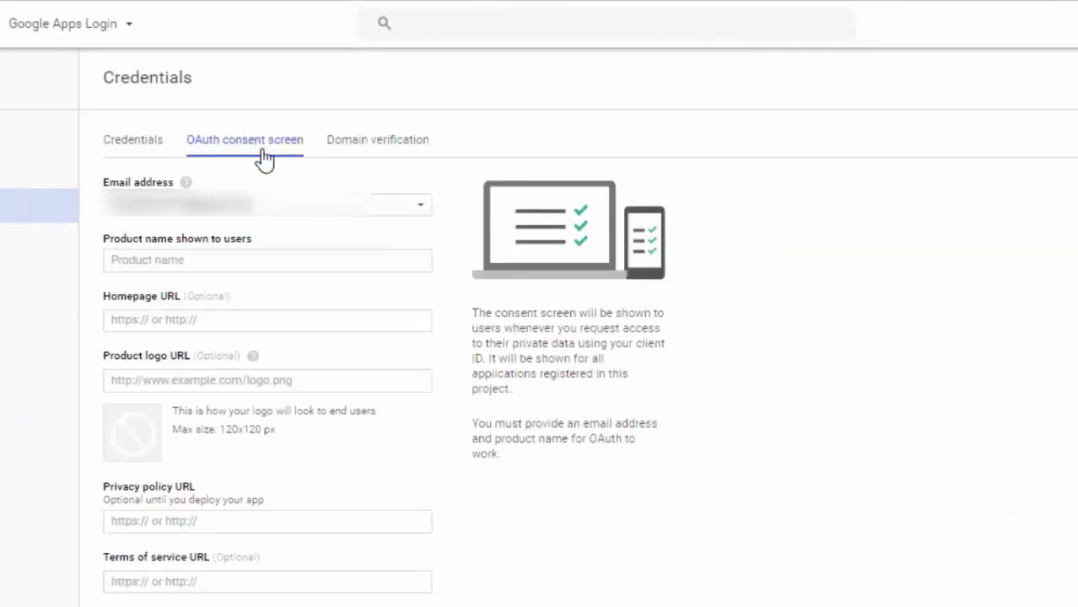
pyautogui.click(266, 261)
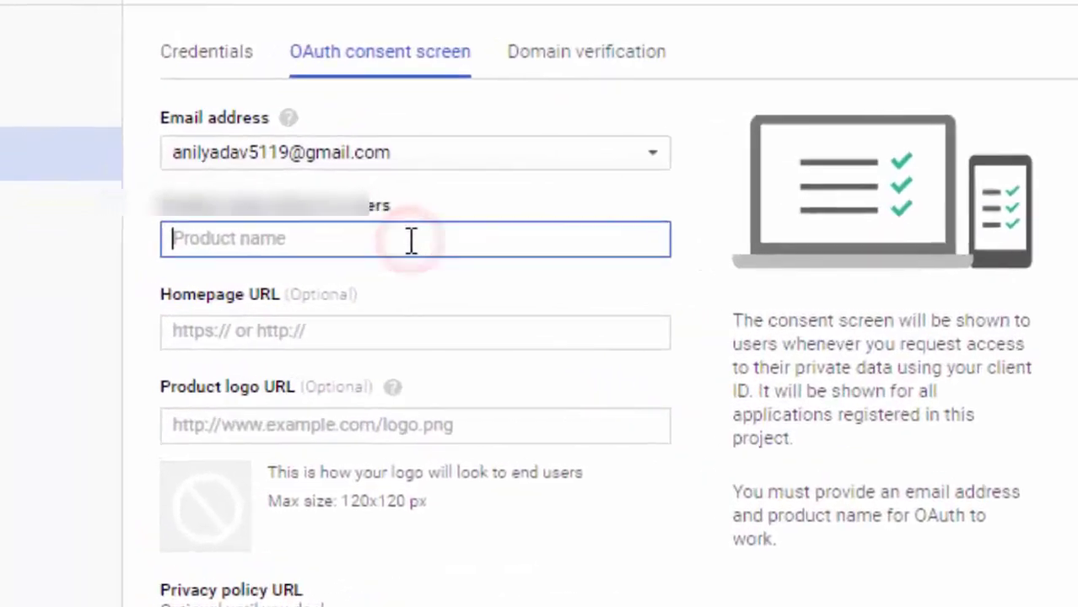
pyautogui.write('Go')
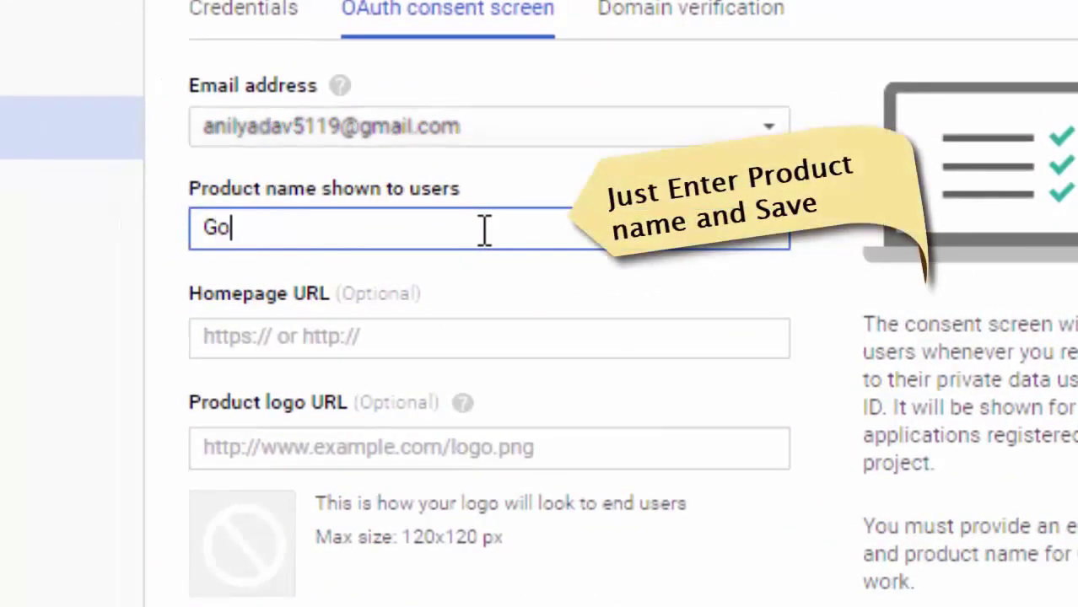
pyautogui.write('ogle ')
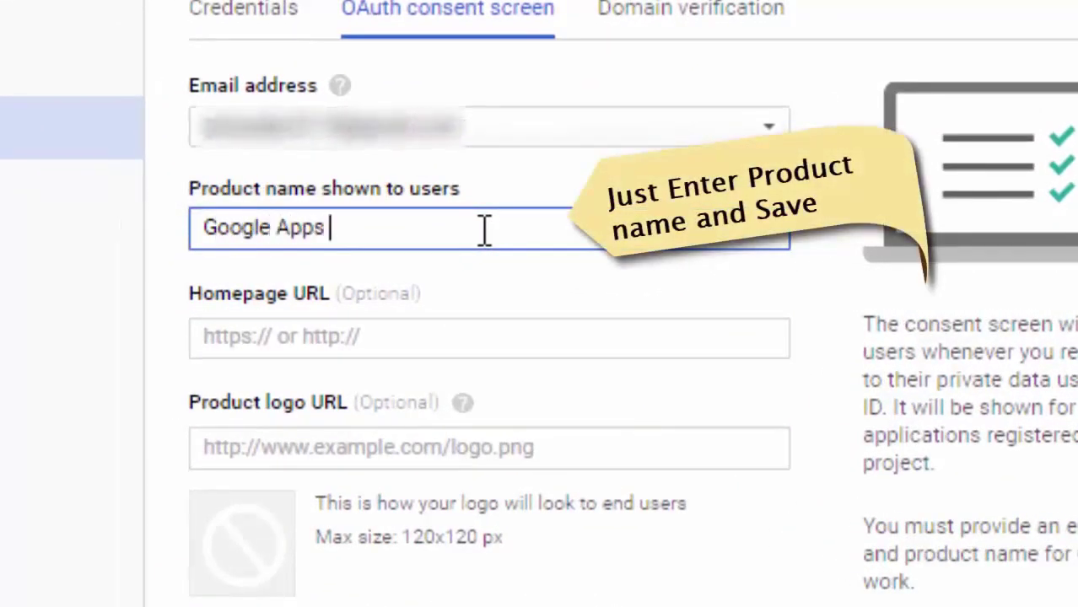
pyautogui.write('Apps Login')
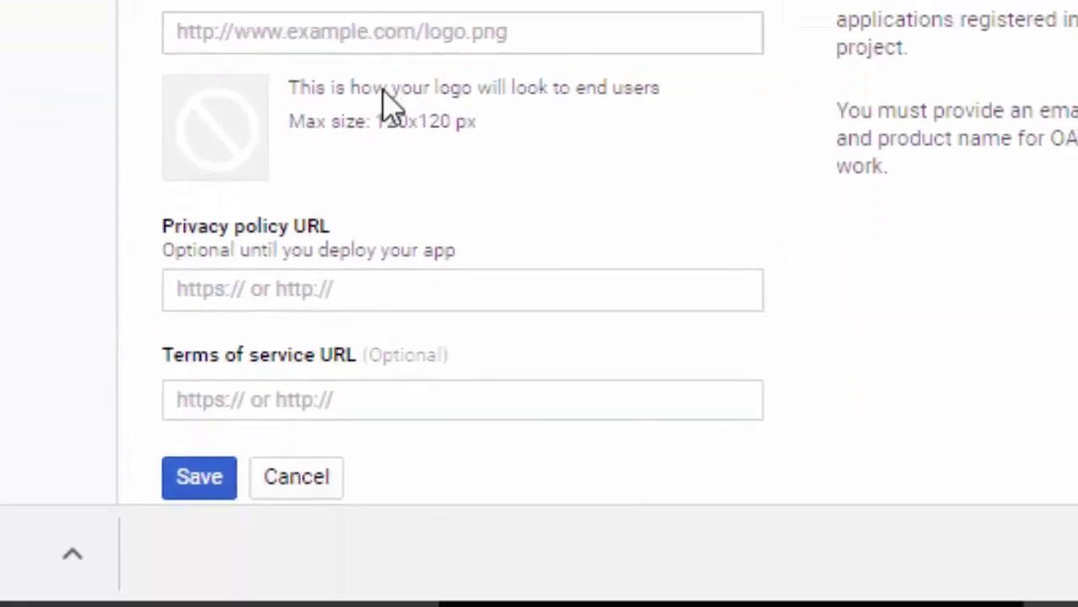
pyautogui.click(210, 490)
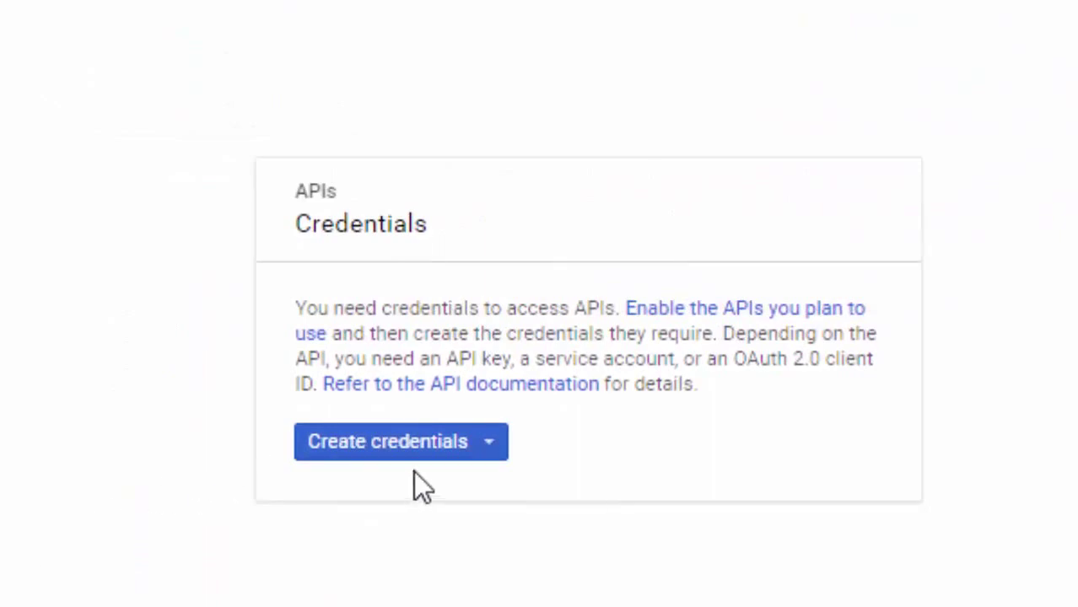
# - Start a new OAuth client ID of type Web application and name it "google apps login"
pyautogui.click(489, 446)
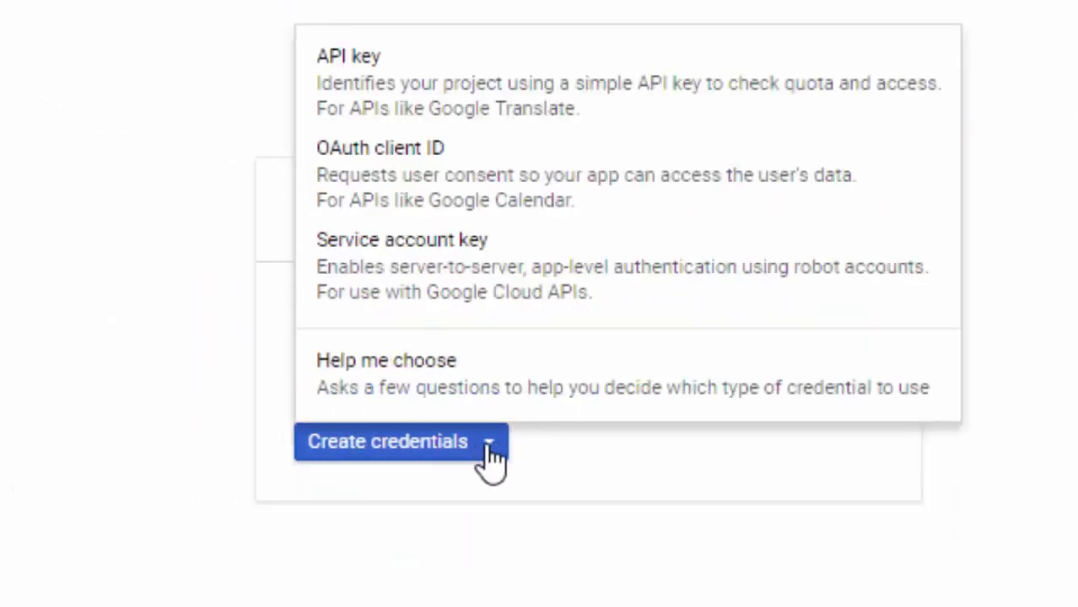
pyautogui.click(454, 177)
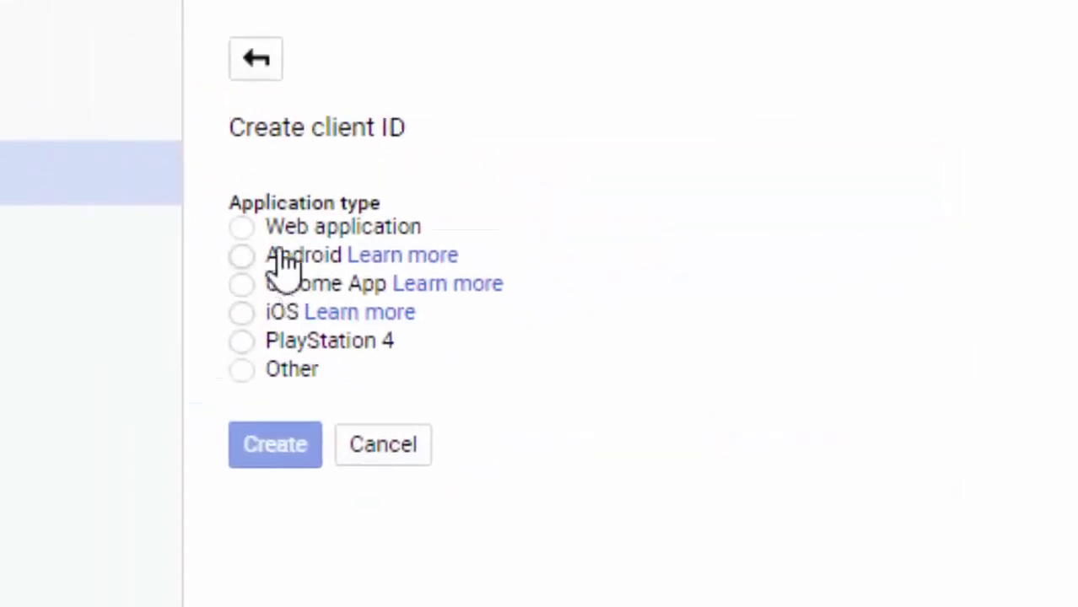
pyautogui.click(242, 228)
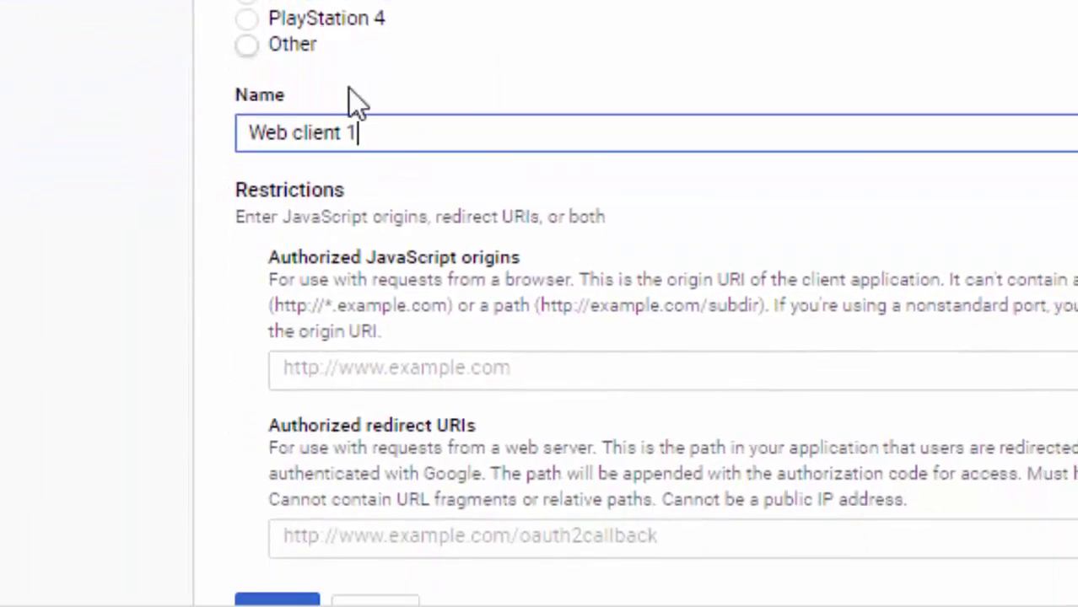
pyautogui.tripleClick(365, 132)
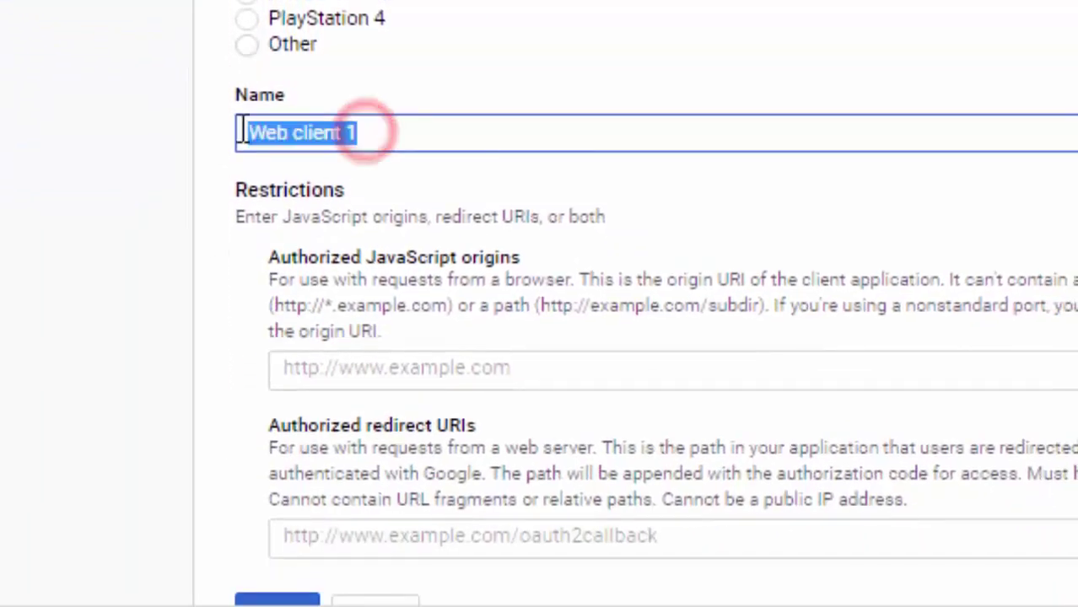
pyautogui.write('google apps login')
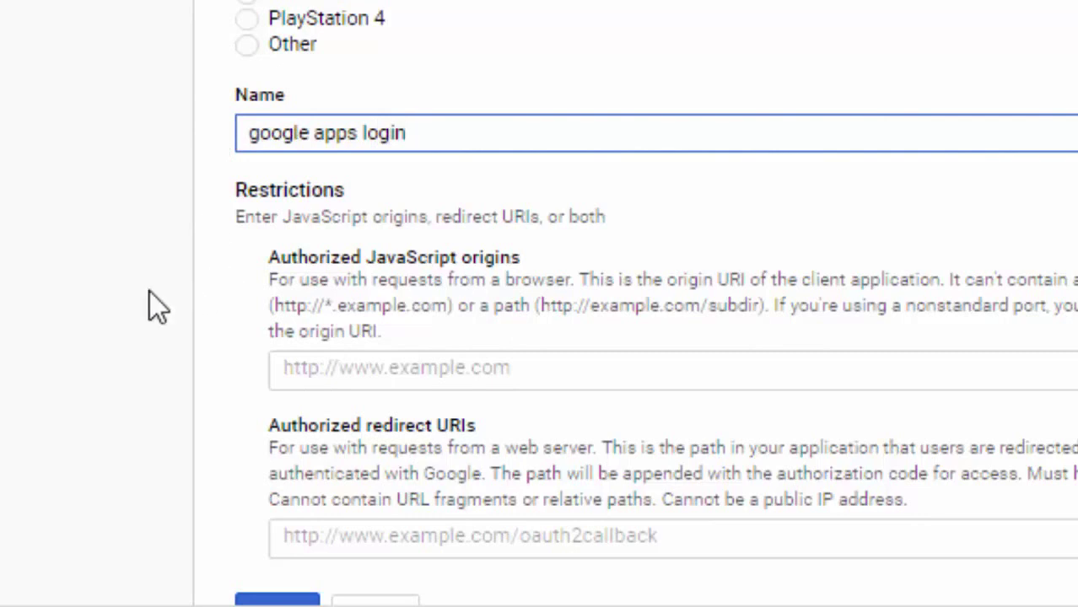
pyautogui.scroll(-1, 540, 304)
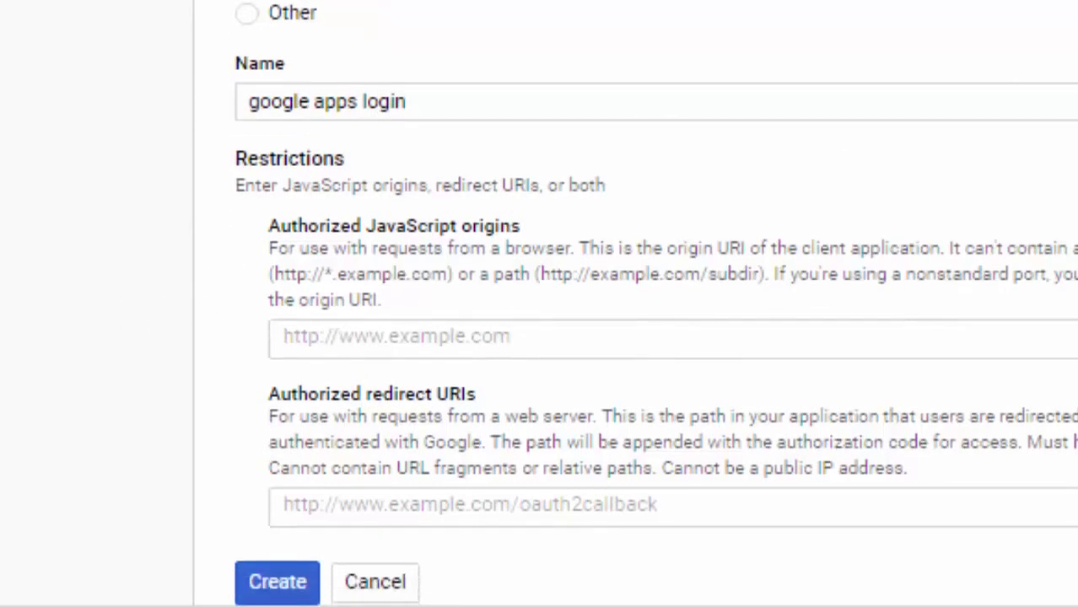
pyautogui.click(532, 341)
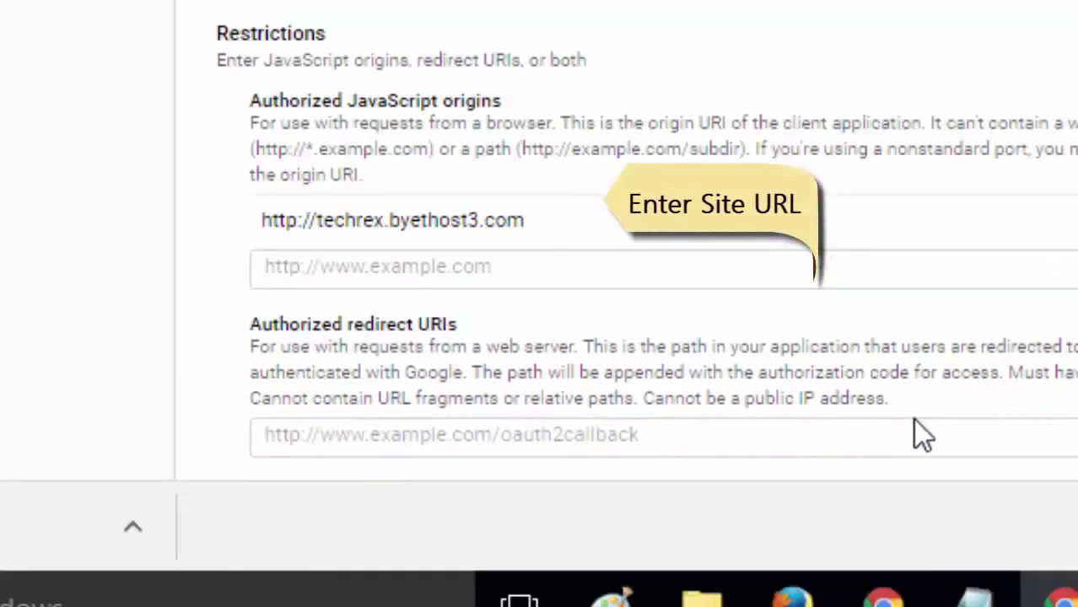
pyautogui.click(879, 435)
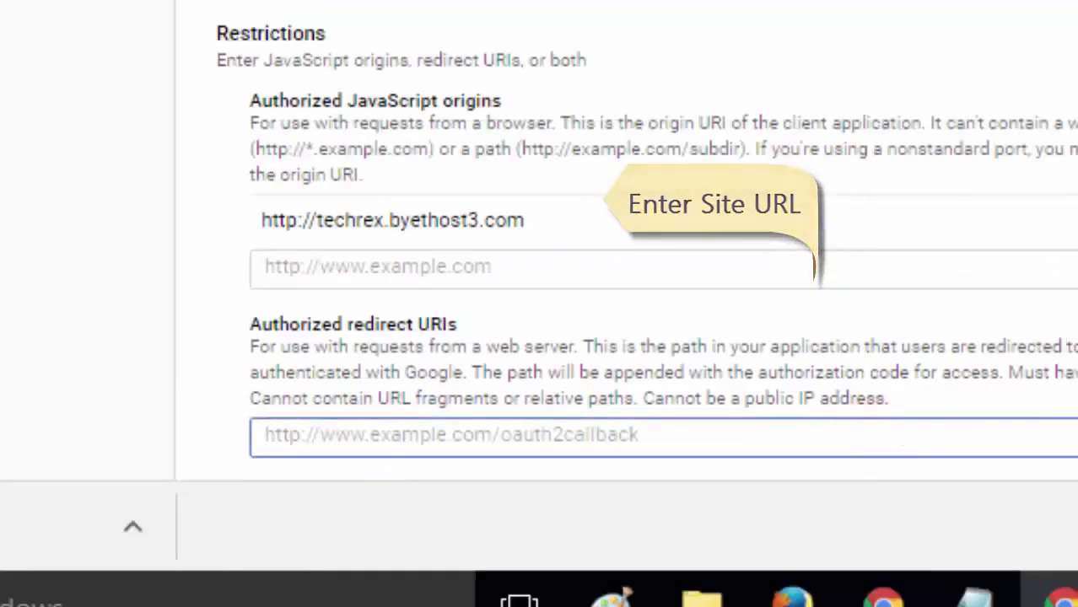
pyautogui.moveTo(216, 33); pyautogui.dragTo(501, 100)
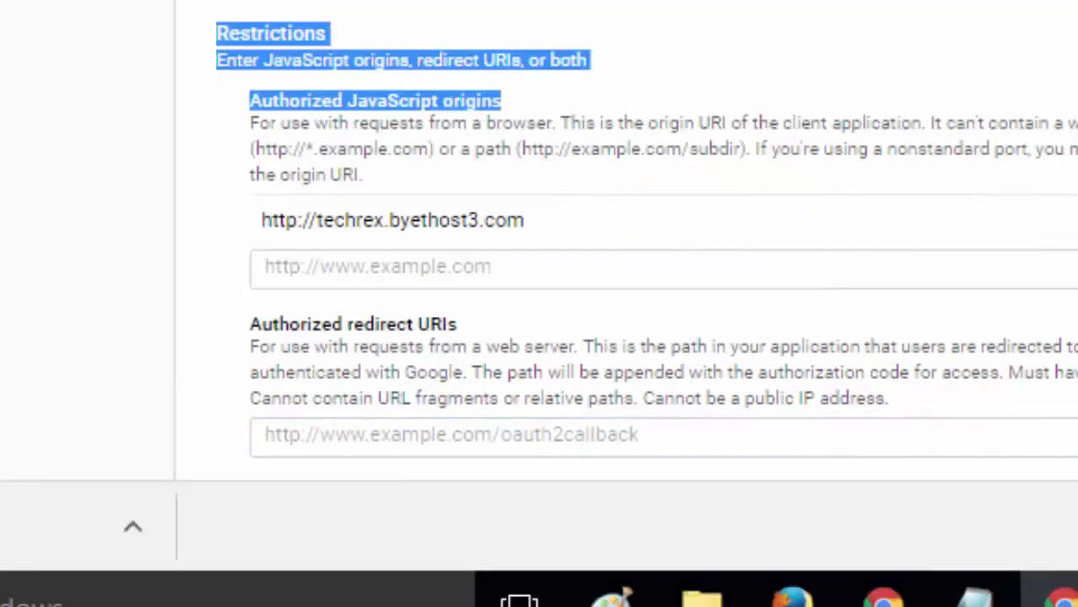
pyautogui.scroll(-1, 646, 241)
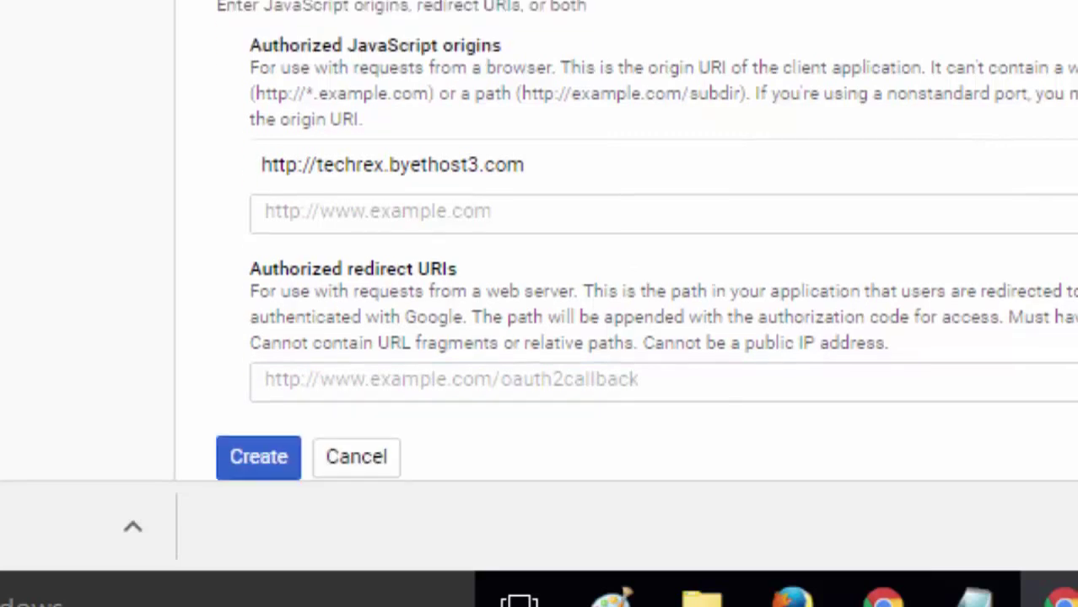
pyautogui.click(798, 384)
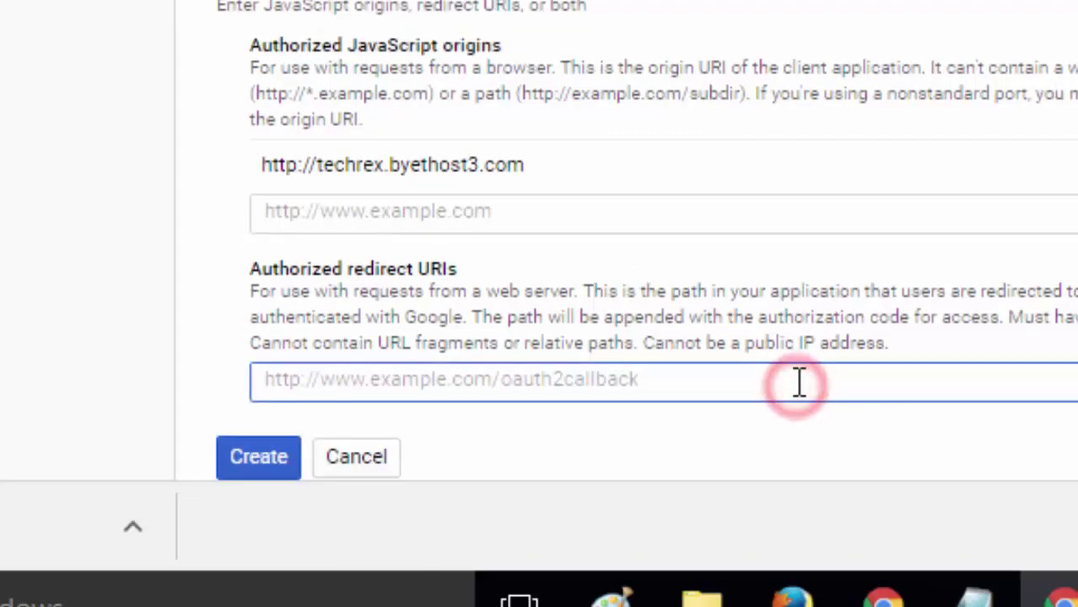
pyautogui.write('http://techrex.byethost3.com/')
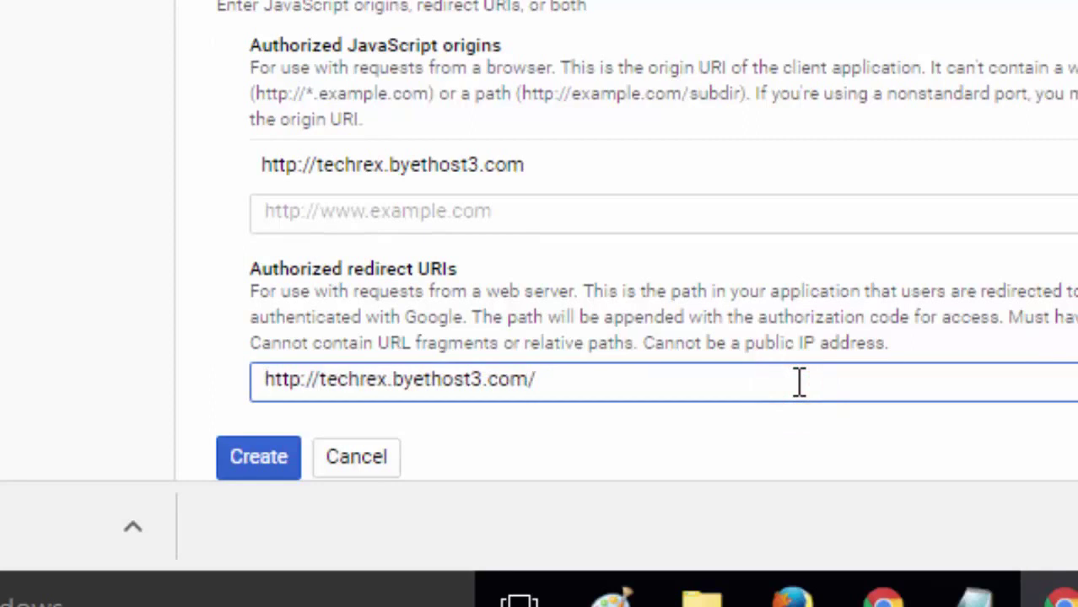
pyautogui.write('wp-login.php')
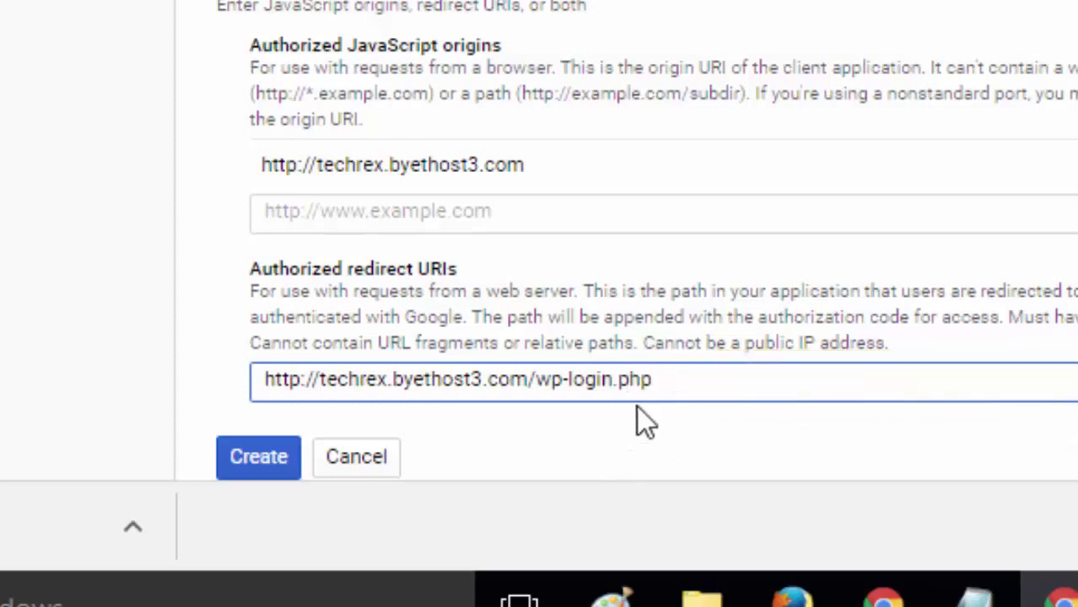
pyautogui.click(254, 472)
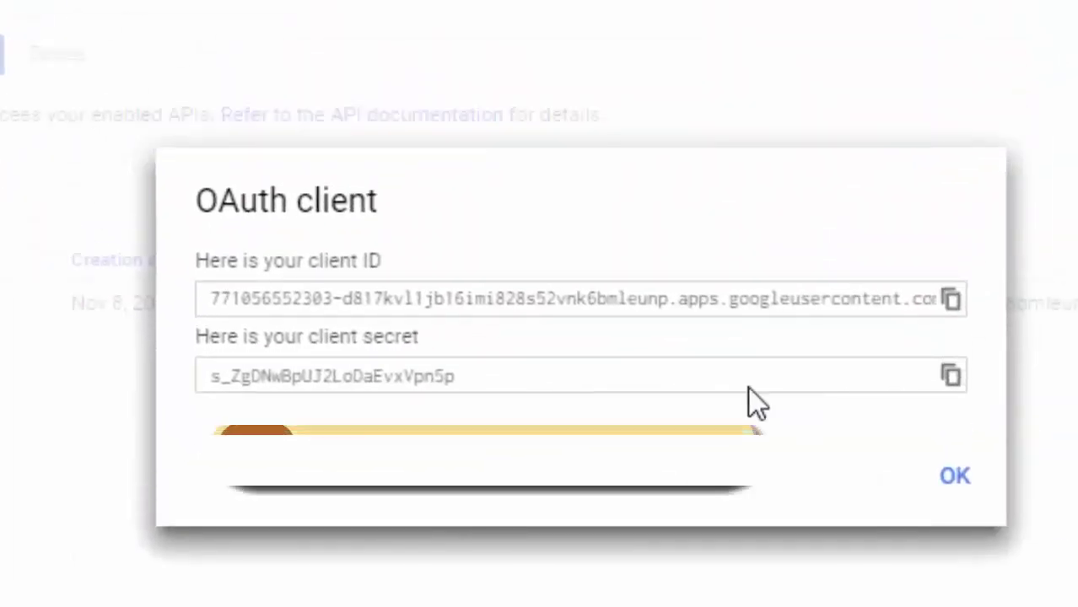
# - Copy the new OAuth client's ID into the Client ID field of the Google Apps Login settings in WordPress
pyautogui.click(713, 294)
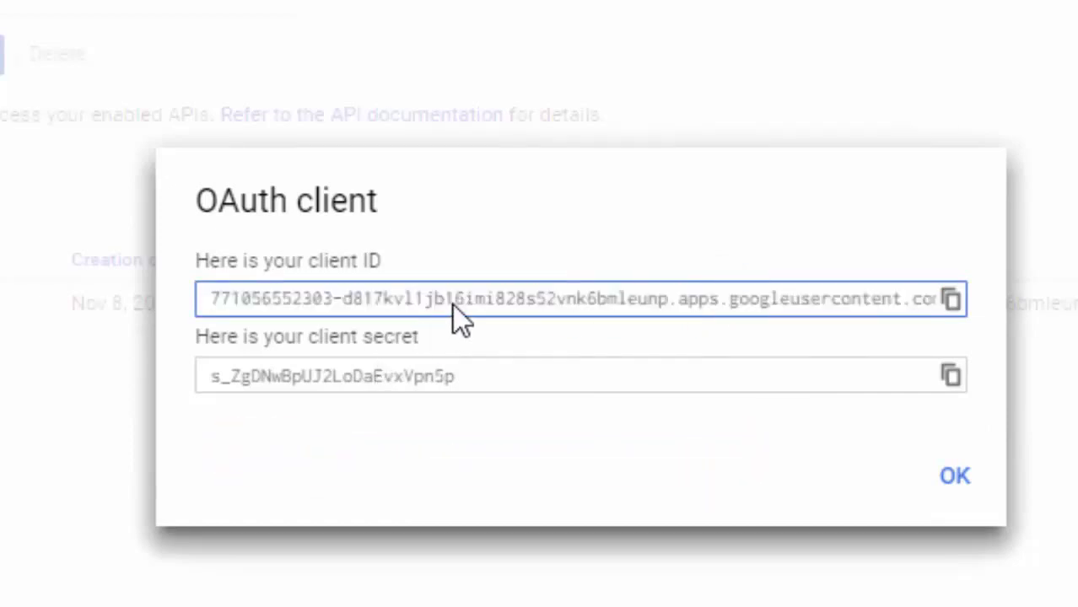
pyautogui.rightClick(456, 308)
pyautogui.click(545, 329)
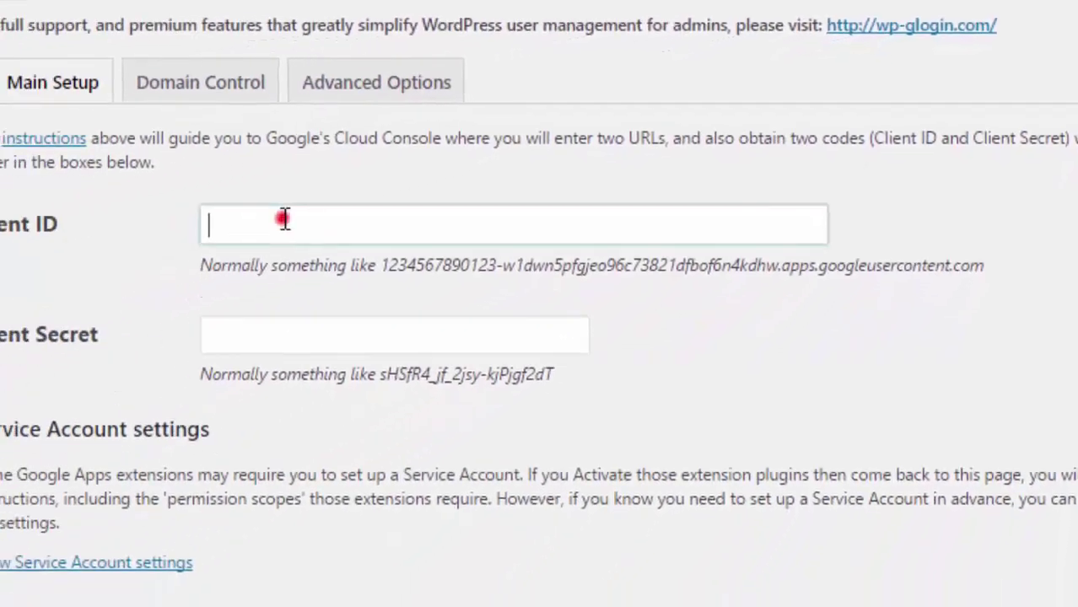
pyautogui.click(362, 195)
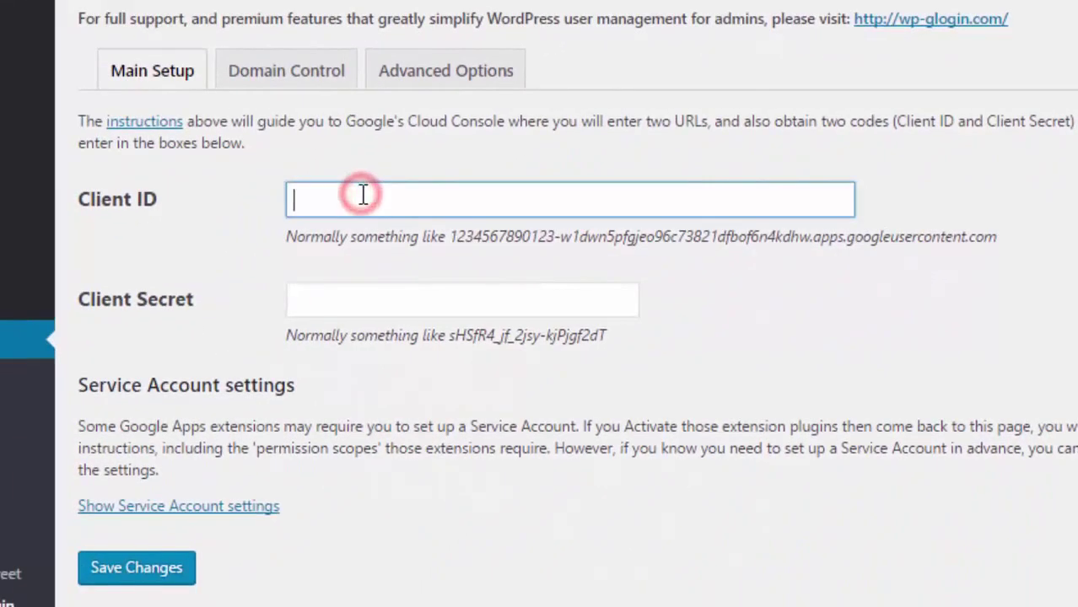
pyautogui.hotkey('ctrl', 'v')
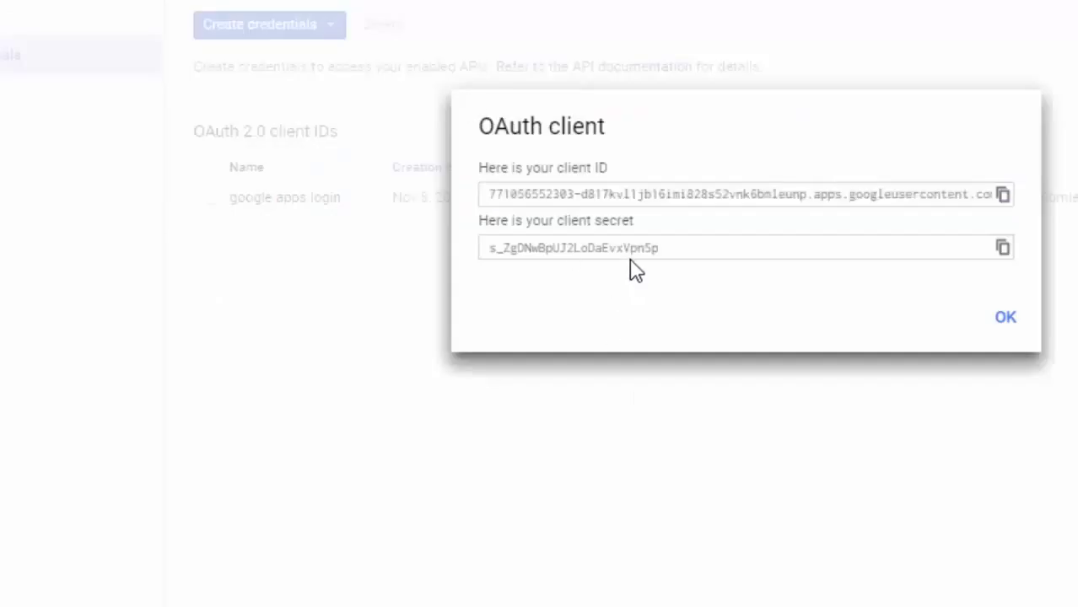
# - Copy the OAuth client secret from the Google API console into the plugin's Client Secret field in WordPress and save the settings
pyautogui.click(631, 258)
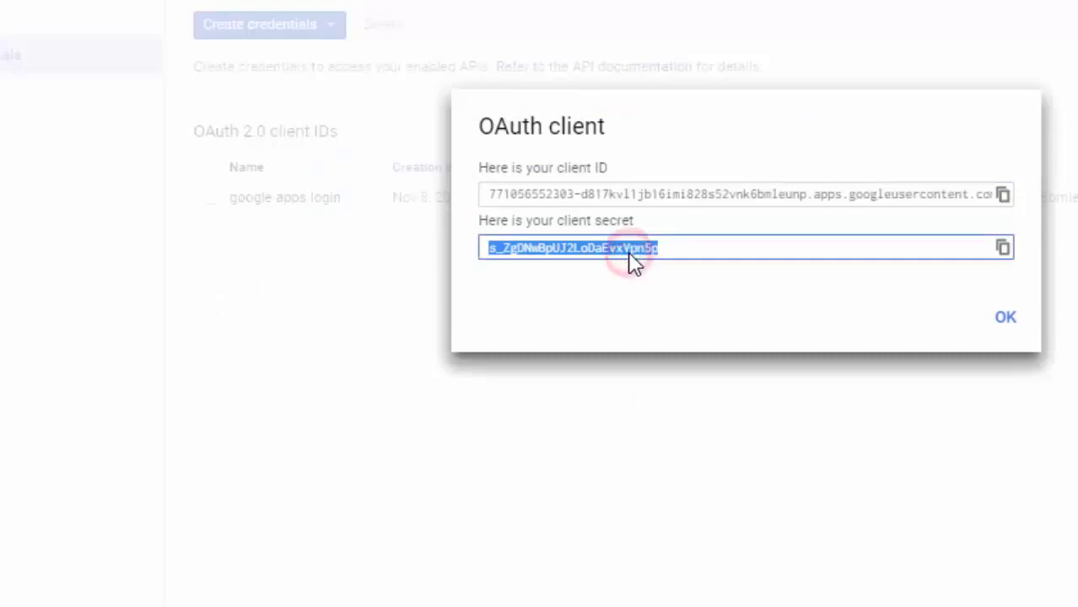
pyautogui.rightClick(632, 258)
pyautogui.click(679, 271)
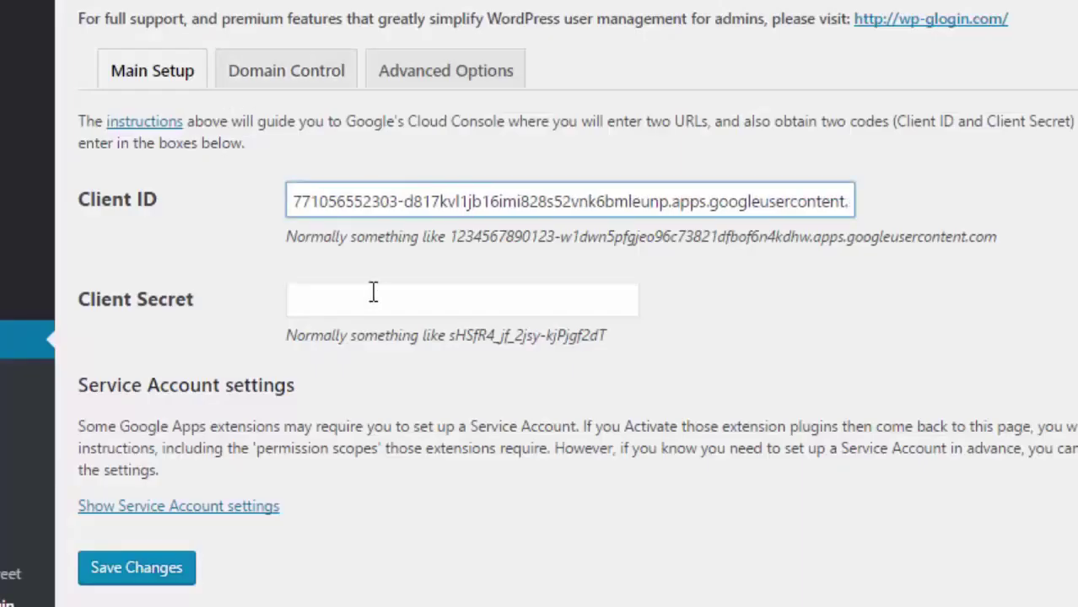
pyautogui.click(374, 299)
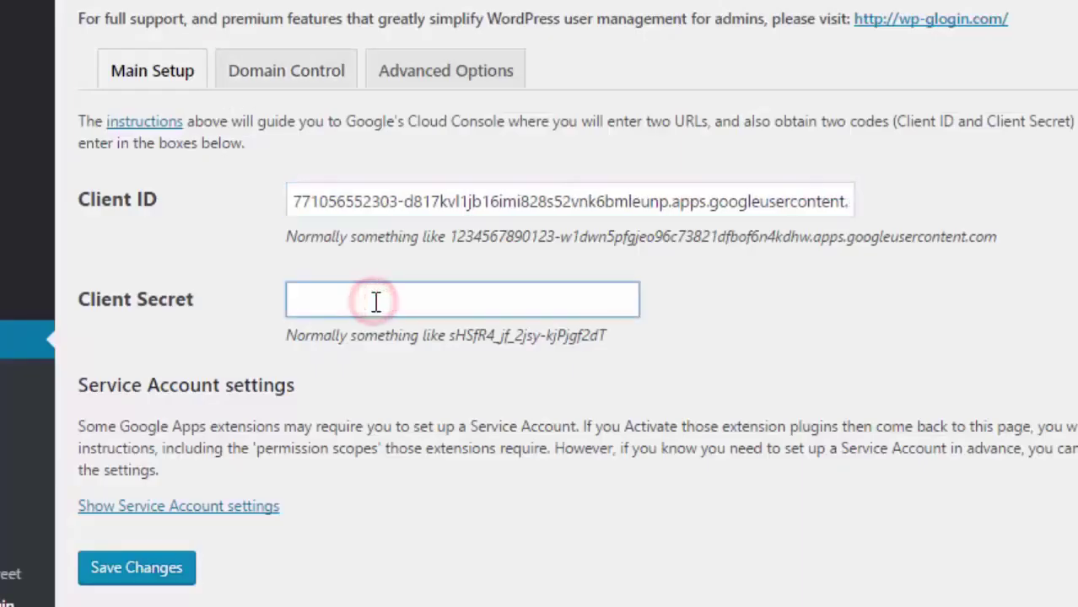
pyautogui.hotkey('ctrl', 'v')
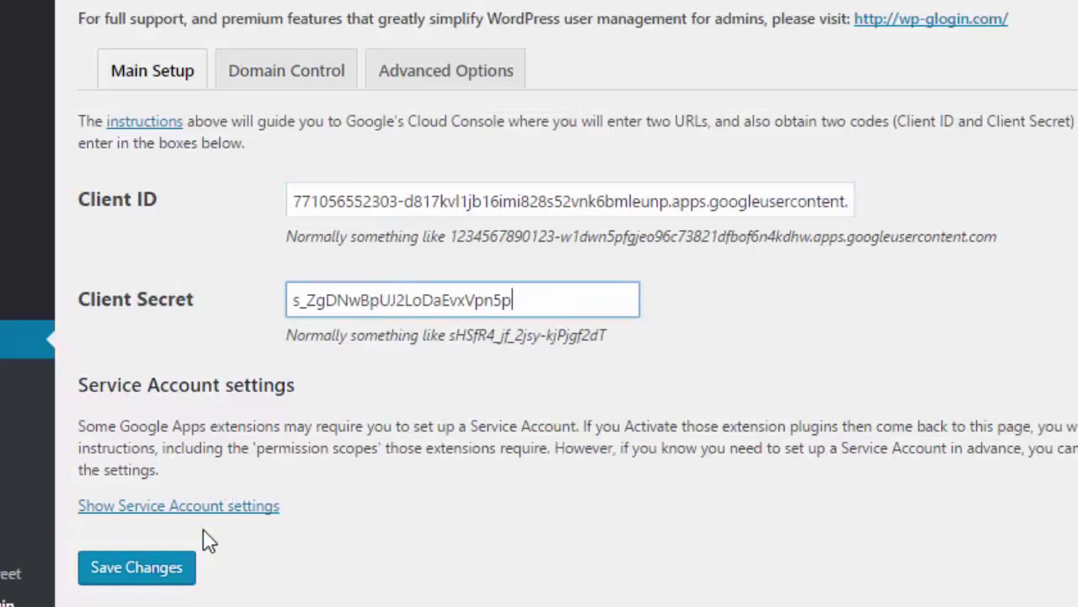
pyautogui.click(151, 570)
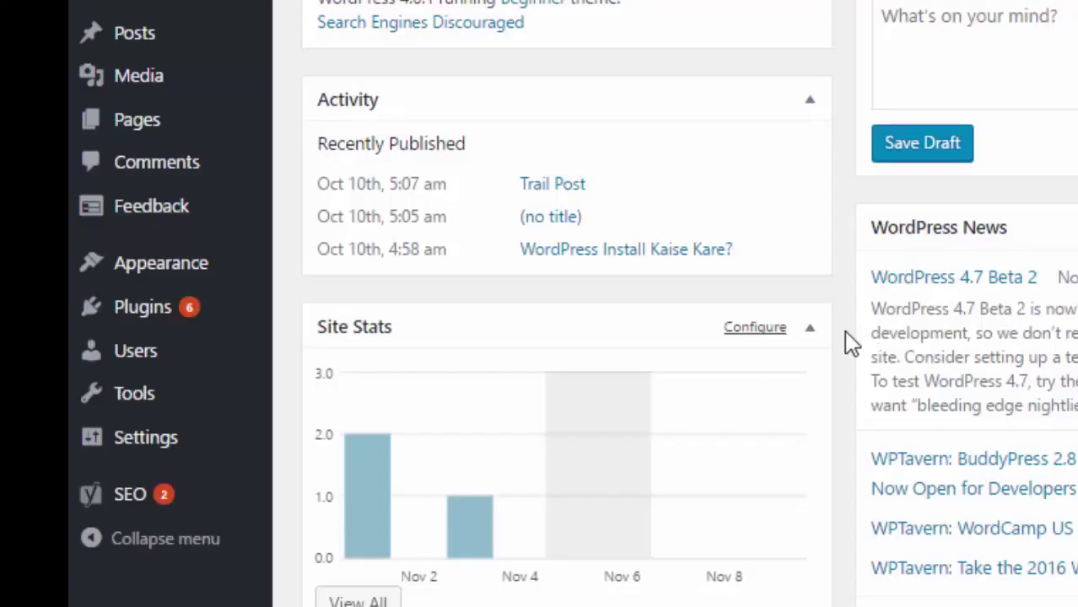
# - Search for the plugin "google drive embedder" among the new plugins available to add in WordPress
pyautogui.moveTo(186, 272)
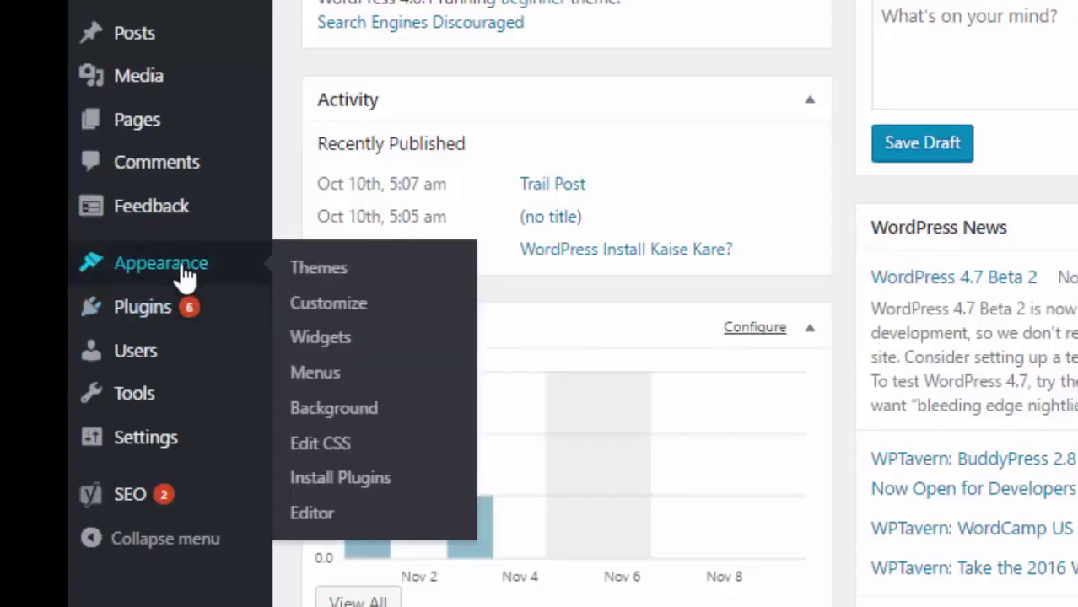
pyautogui.moveTo(182, 320)
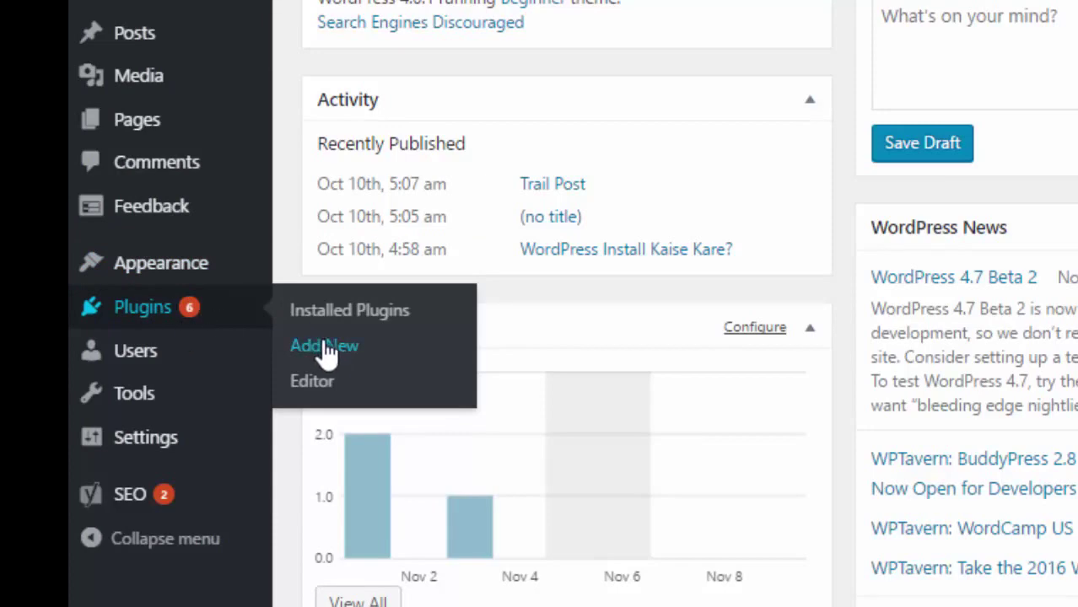
pyautogui.click(388, 361)
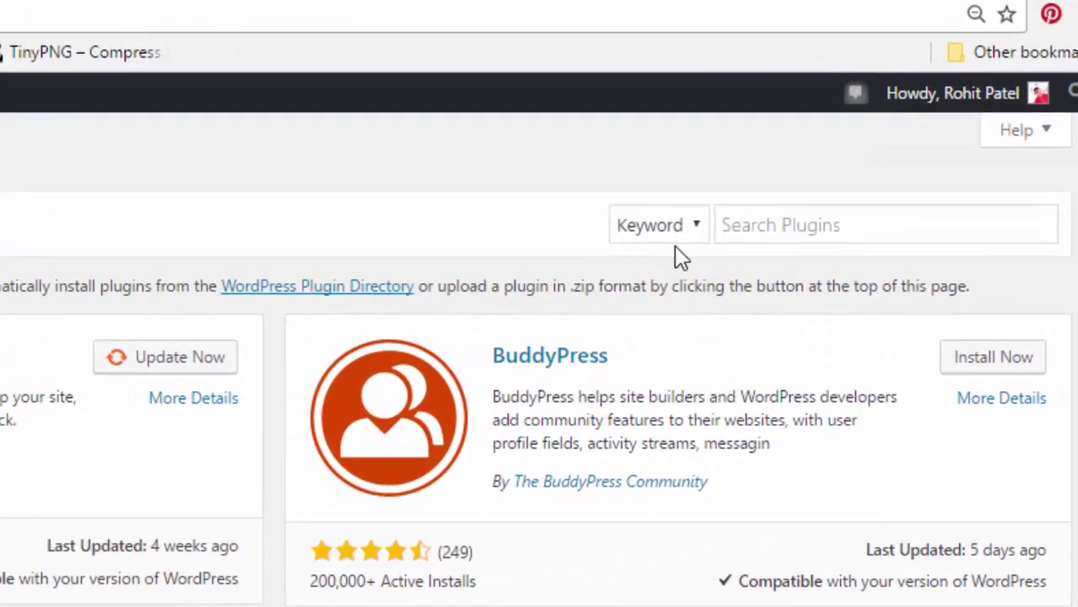
pyautogui.click(764, 232)
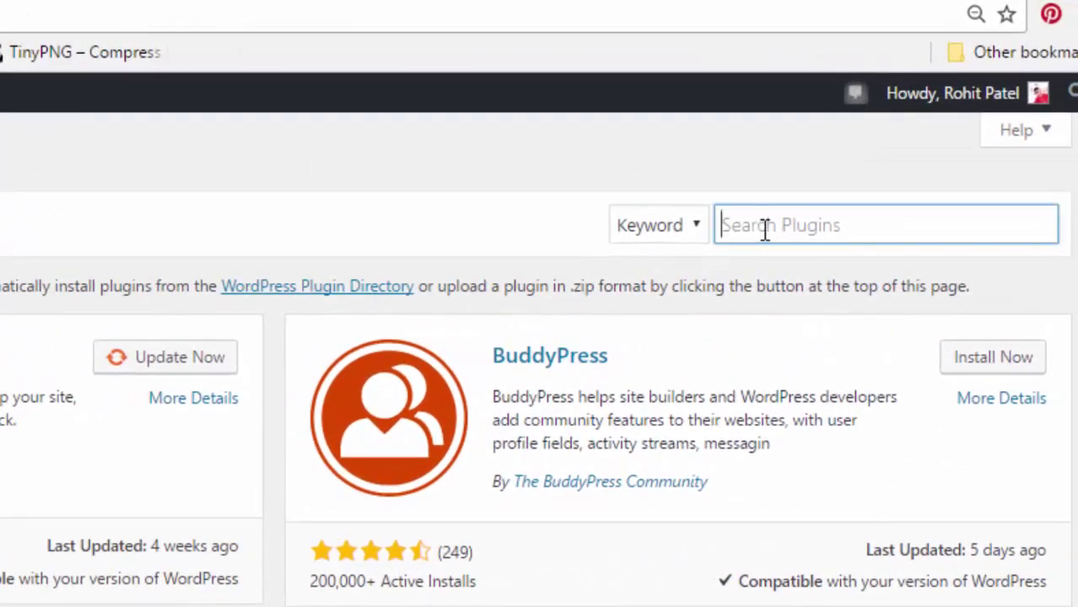
pyautogui.write('googl')
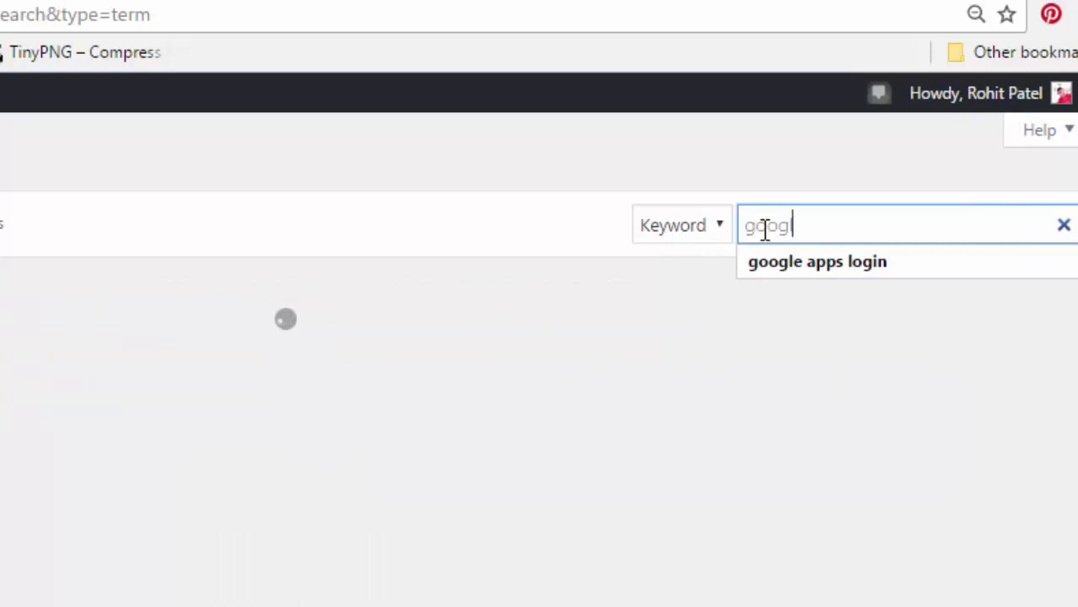
pyautogui.write('e drive embed')
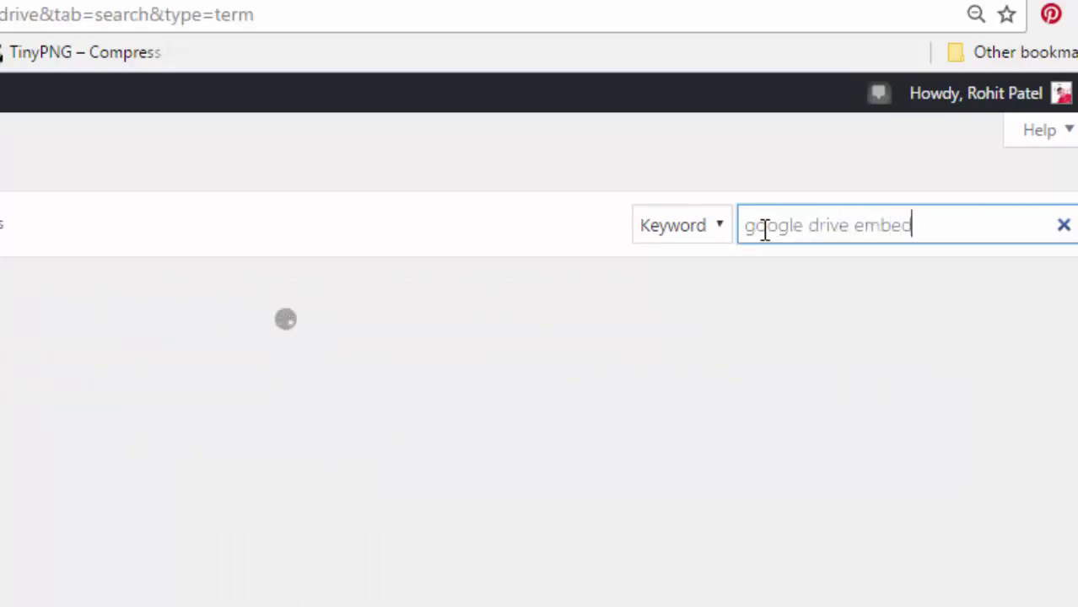
pyautogui.write('der')
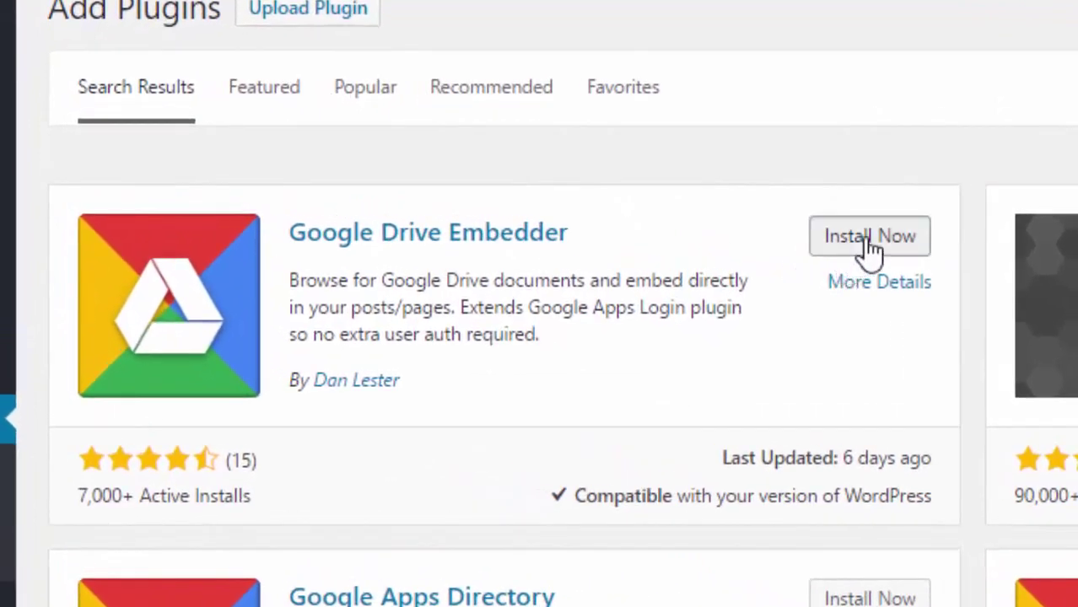
# - Install and activate the Google Drive Embedder plugin
pyautogui.click(869, 243)
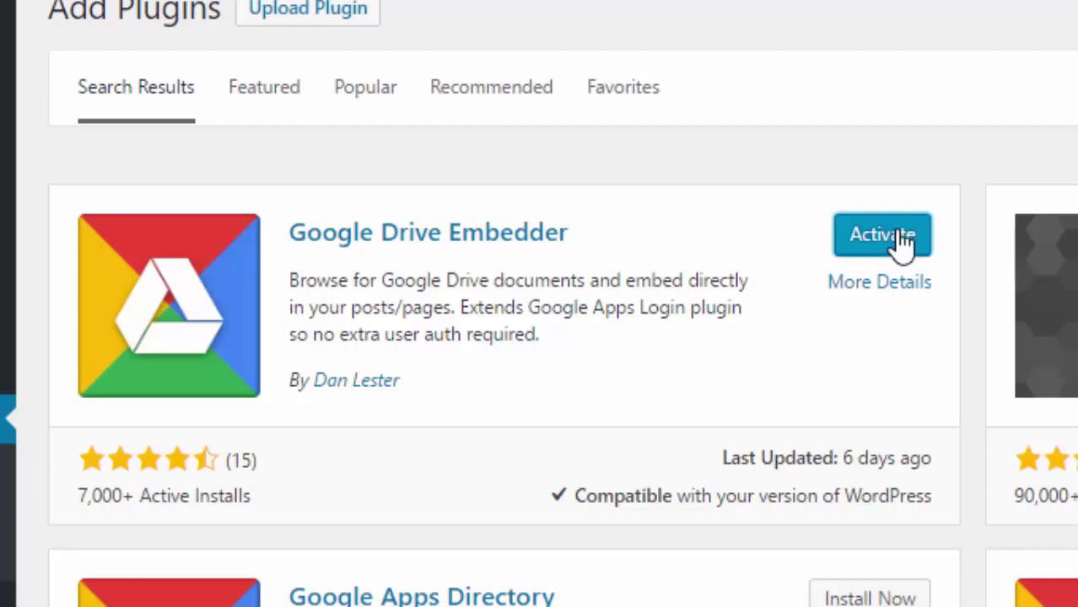
pyautogui.click(881, 236)
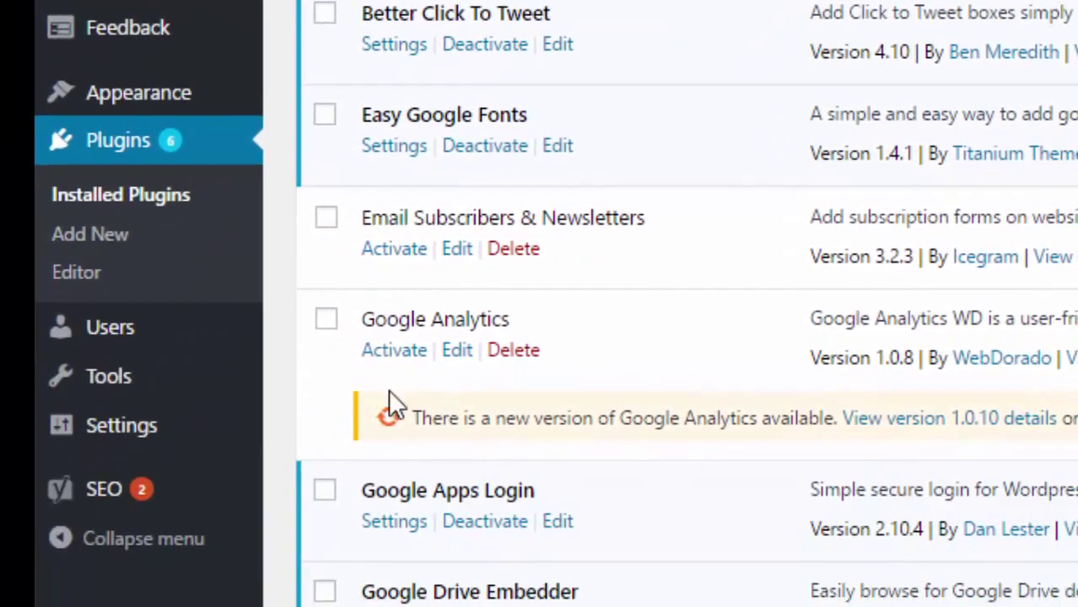
pyautogui.moveTo(130, 441)
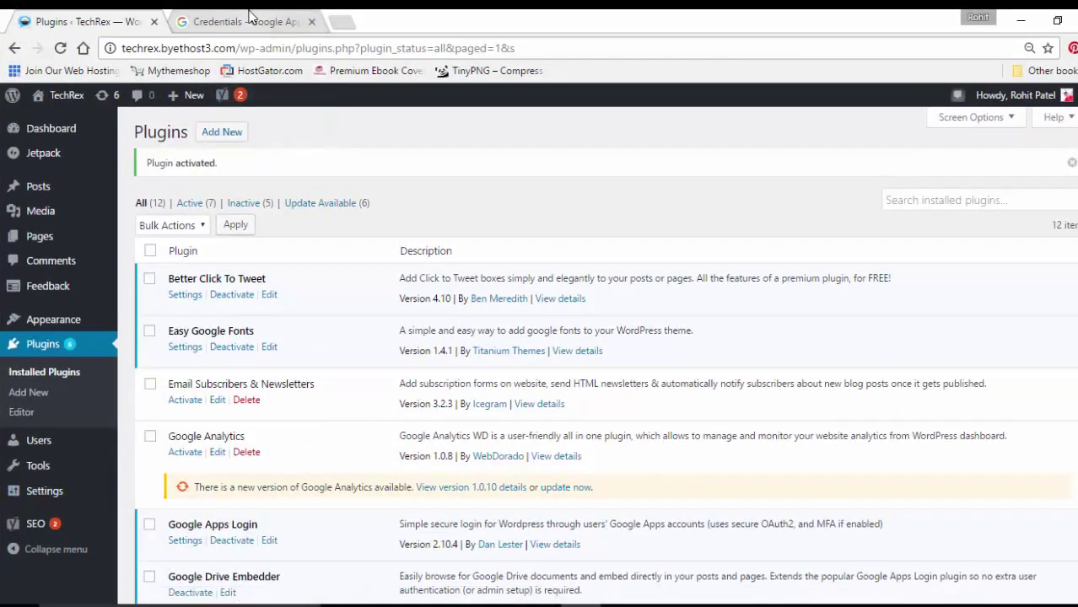
# - Return to the Google API console, dismiss the OAuth client dialog and select the "Google Apps Login" project
pyautogui.click(249, 21)
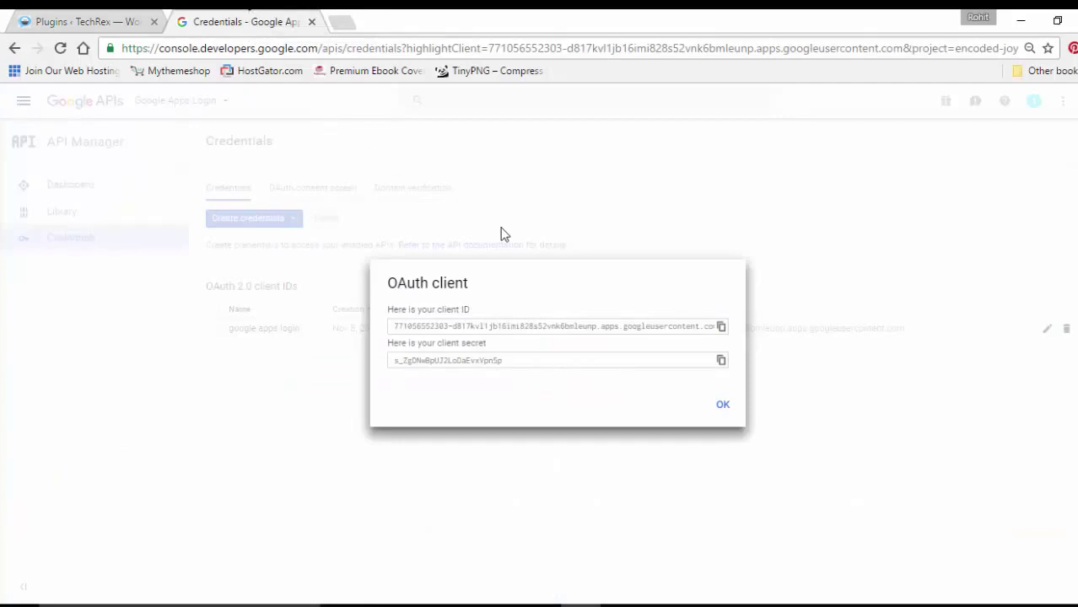
pyautogui.click(722, 409)
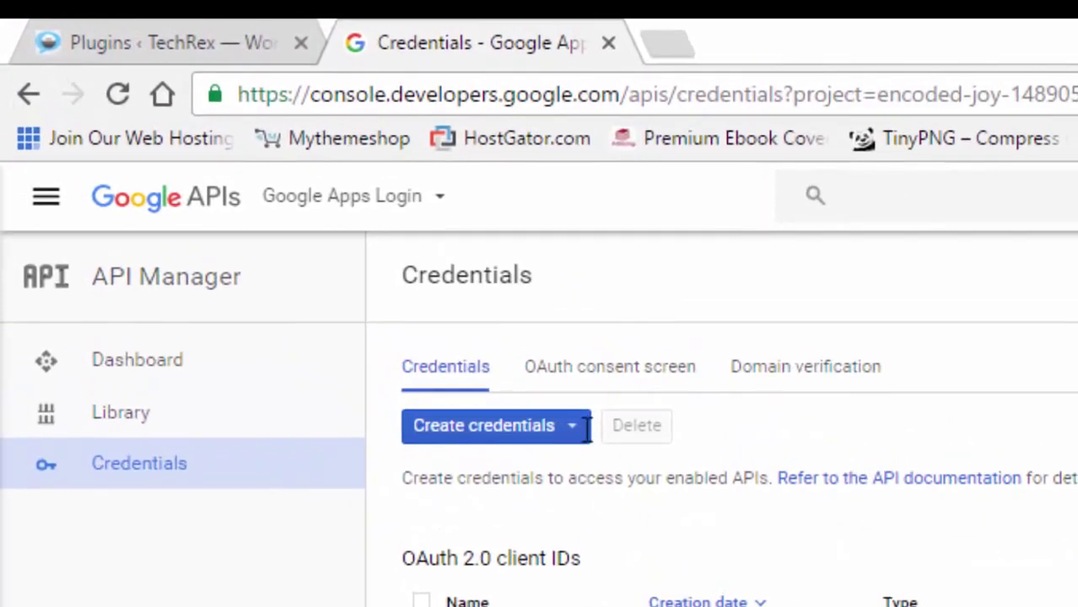
pyautogui.click(412, 202)
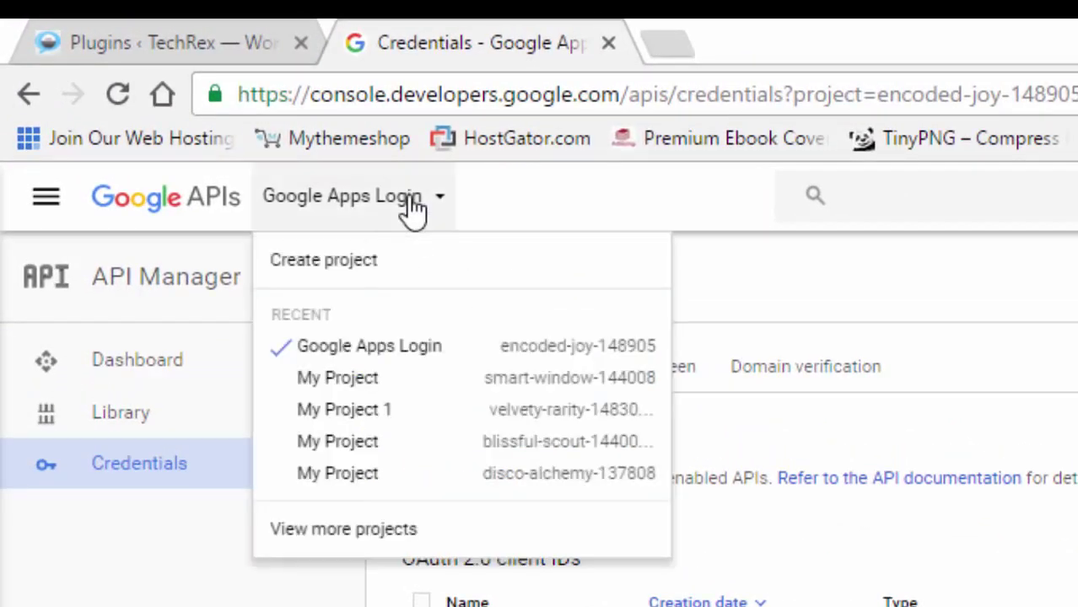
pyautogui.click(436, 355)
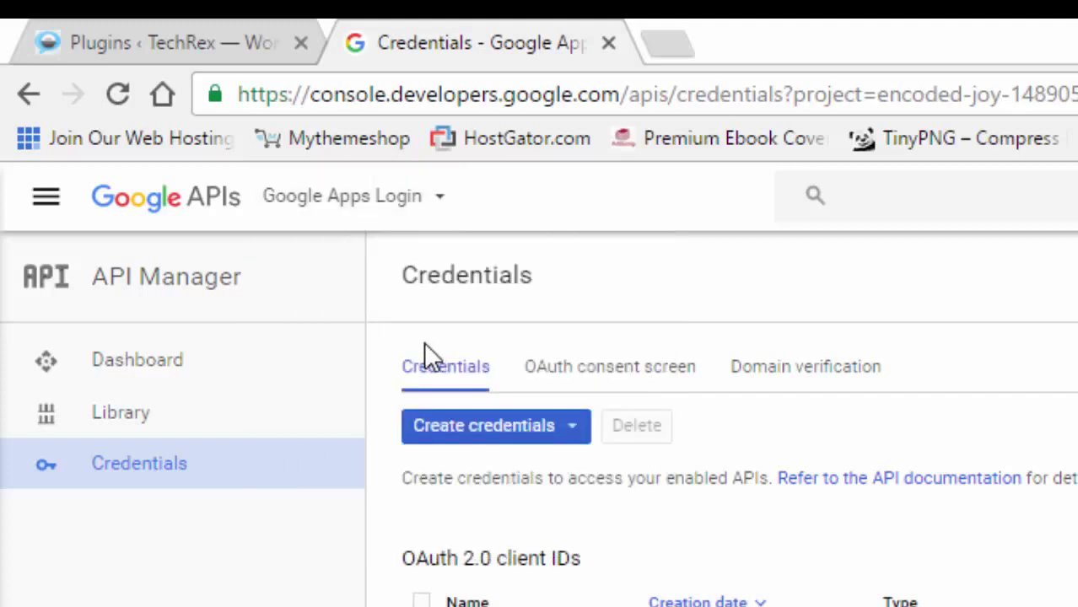
# - Open the Drive API page from the Google Apps APIs in the project's API library
pyautogui.click(209, 291)
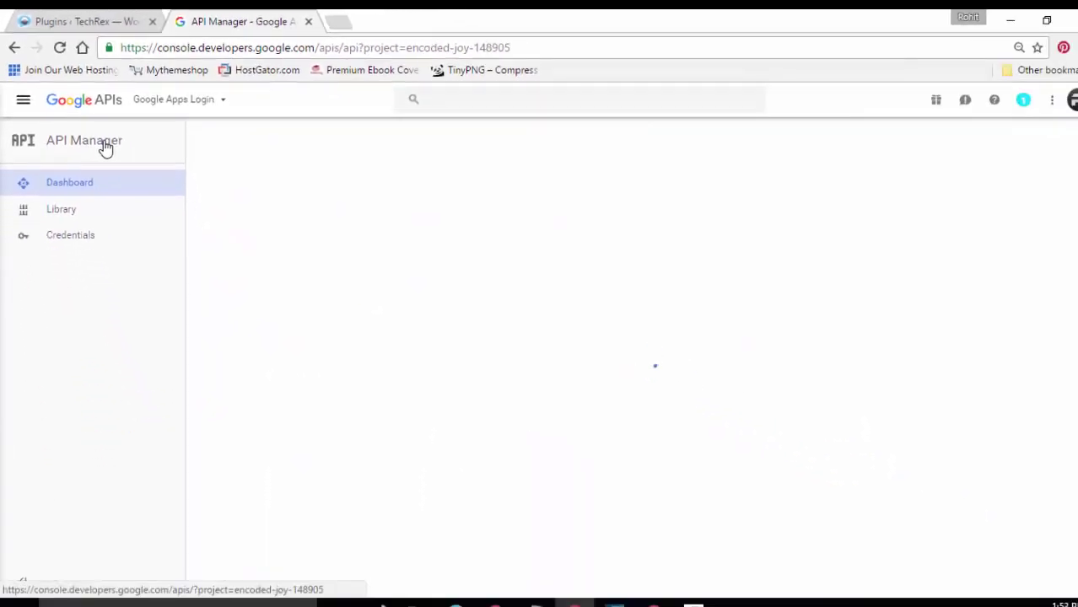
pyautogui.click(97, 218)
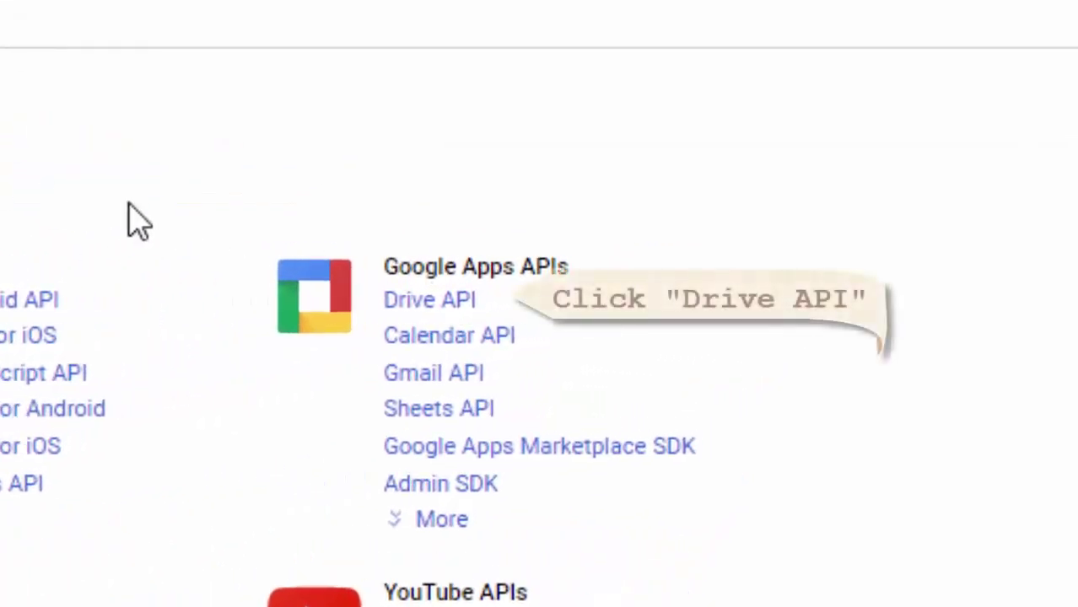
pyautogui.click(429, 307)
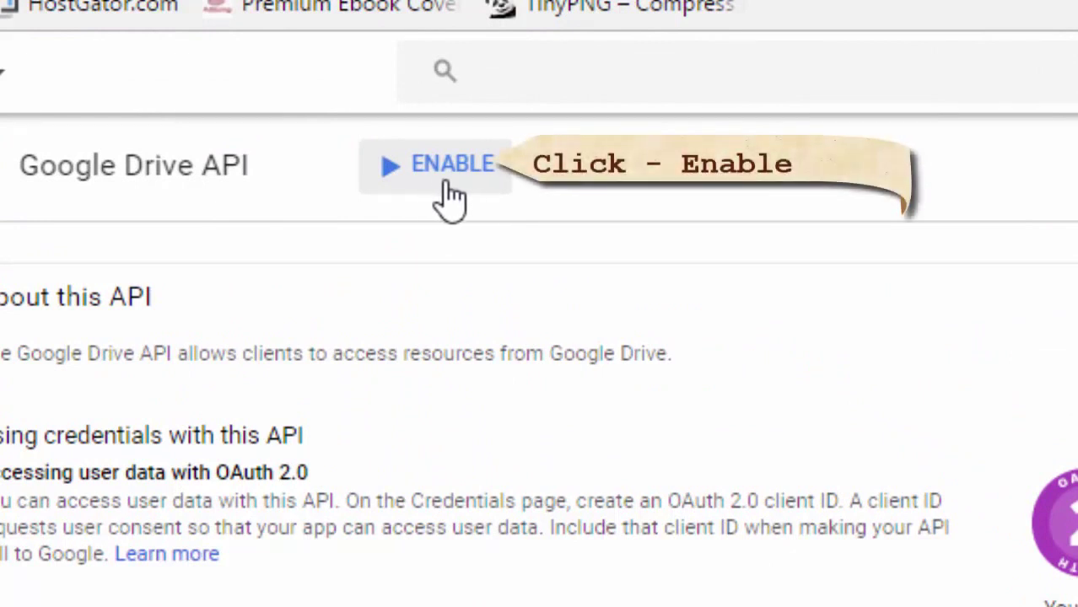
# - Enable the Google Drive API for the project and switch back to WordPress to start a new post
pyautogui.click(437, 181)
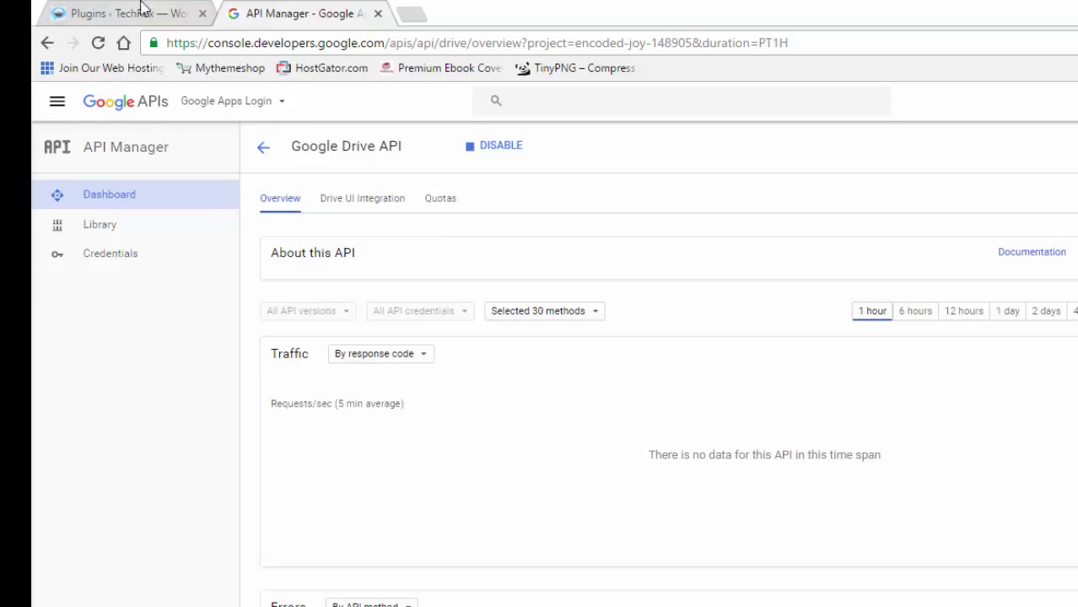
pyautogui.click(127, 12)
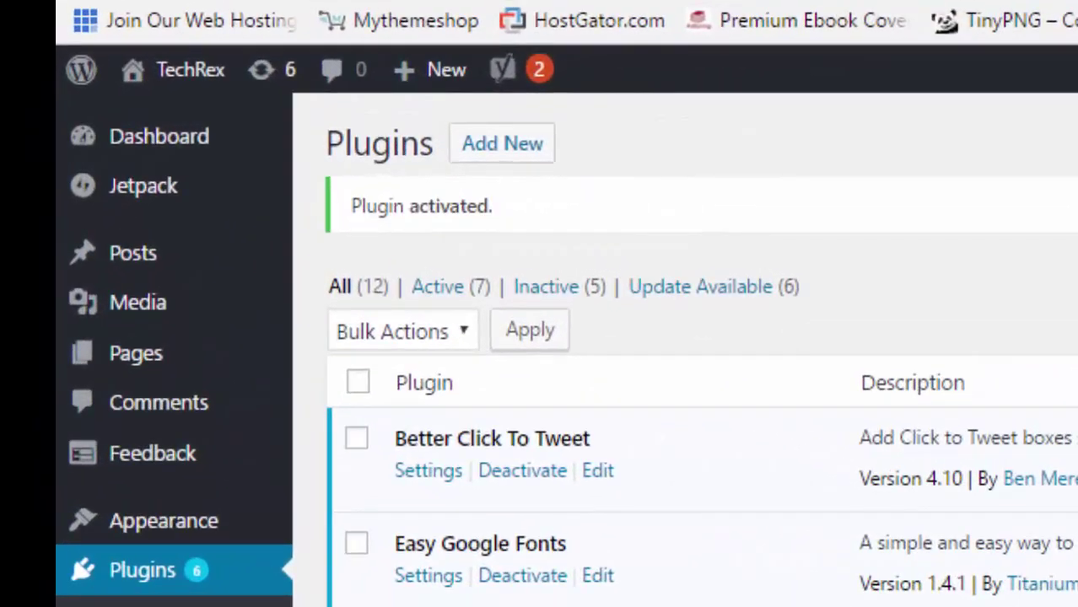
pyautogui.moveTo(176, 267)
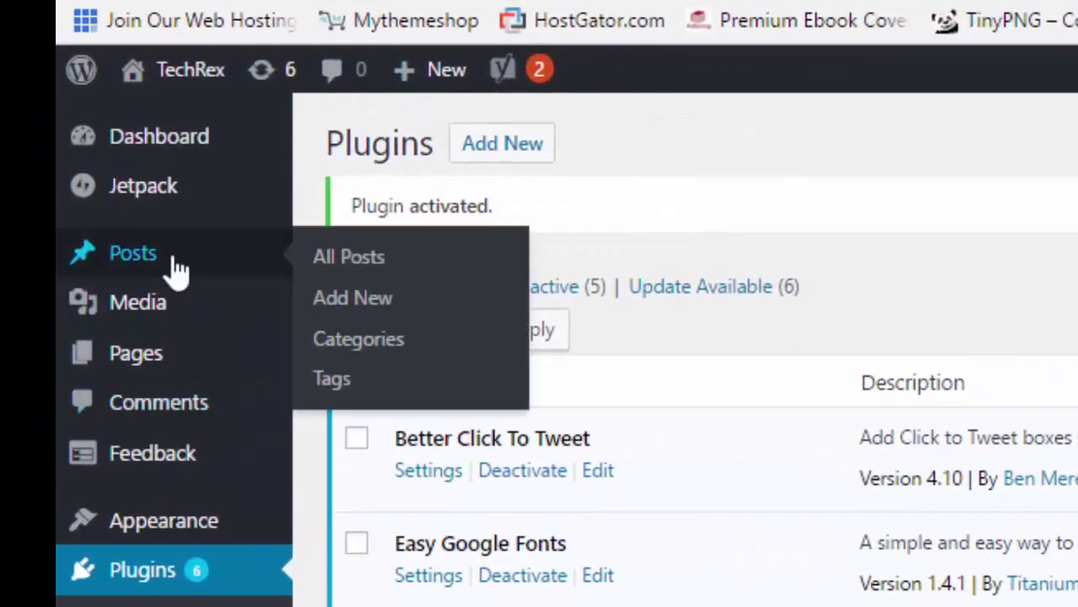
pyautogui.click(370, 298)
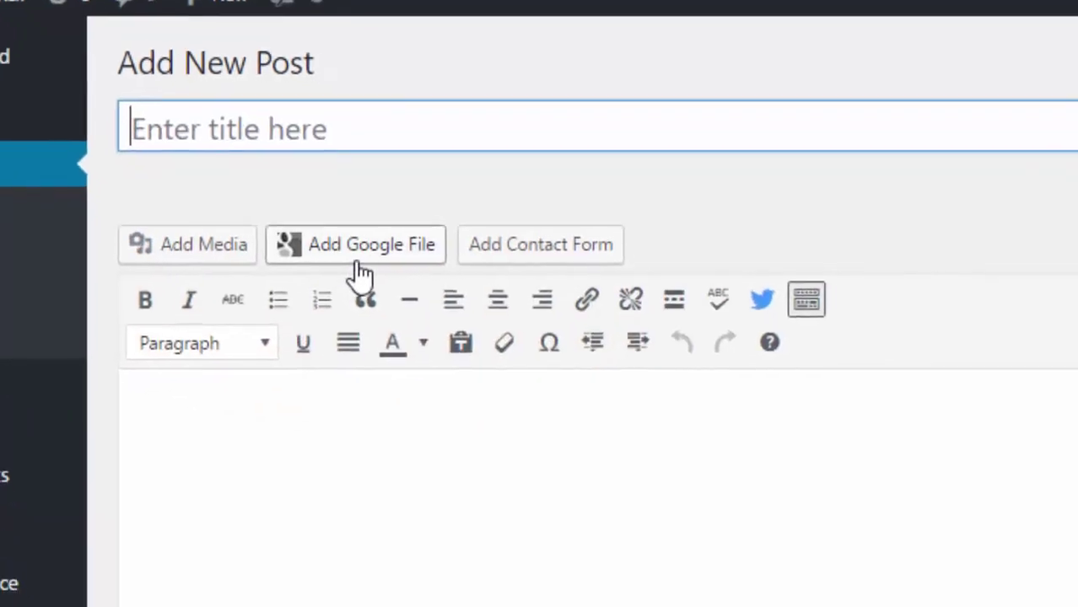
# - Open the Google file picker for the post and authenticate via Google, allowing Google Apps Login to view the Drive files
pyautogui.click(275, 207)
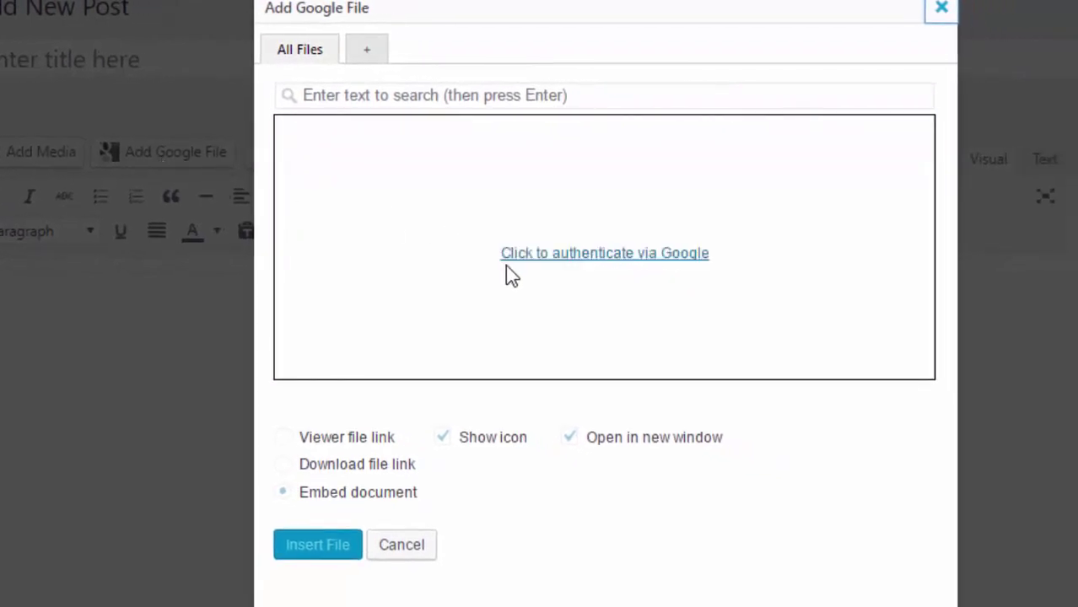
pyautogui.click(532, 258)
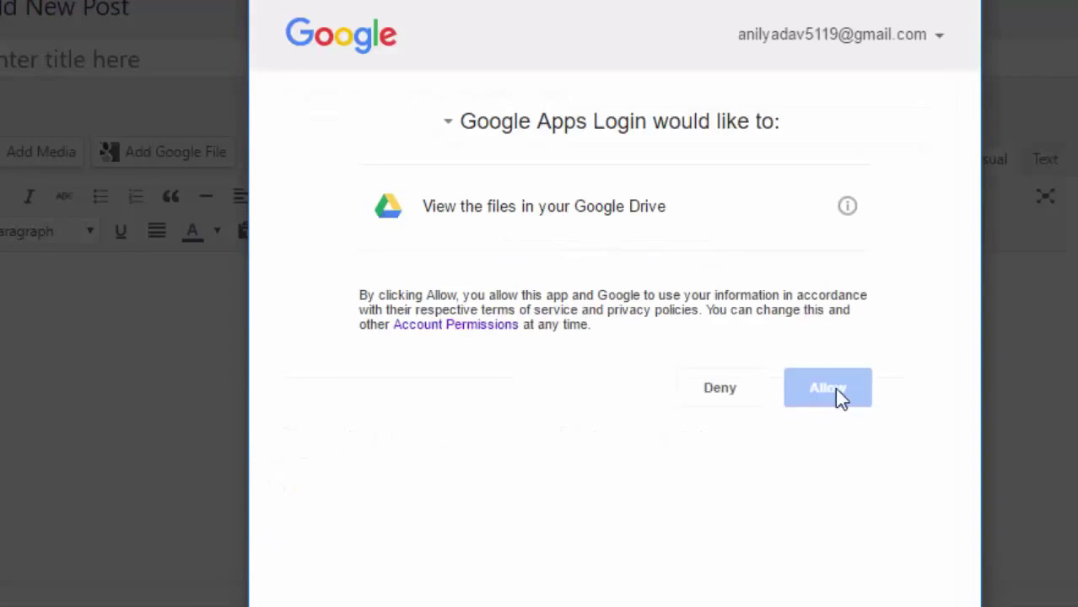
pyautogui.click(833, 391)
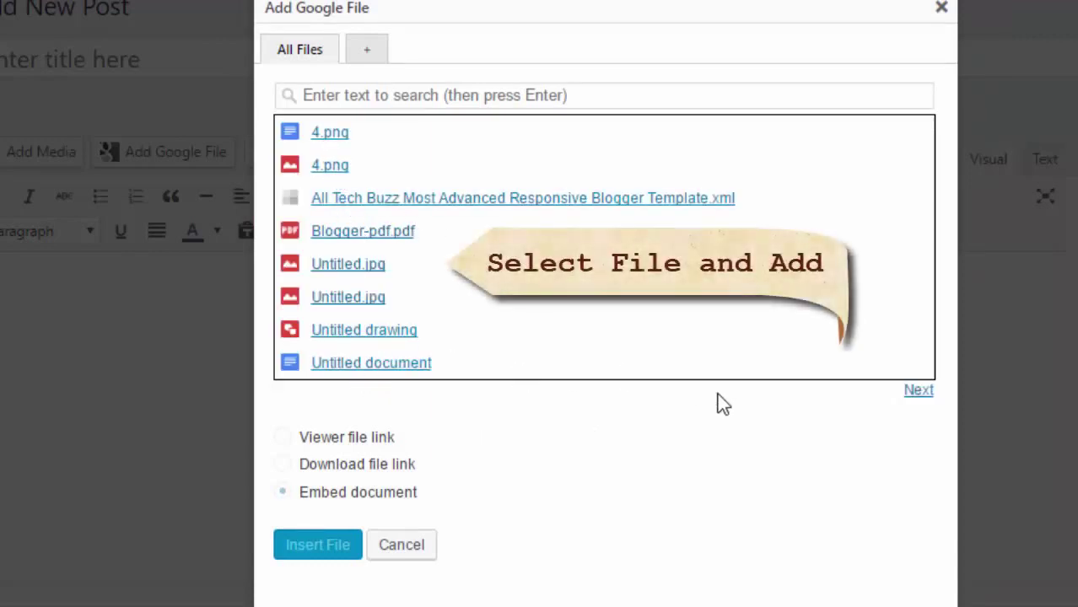
# - Browse the Drive file list and insert Blogger-pdf.pdf into the post as an embedded document, 100% wide and 400 high
pyautogui.click(918, 392)
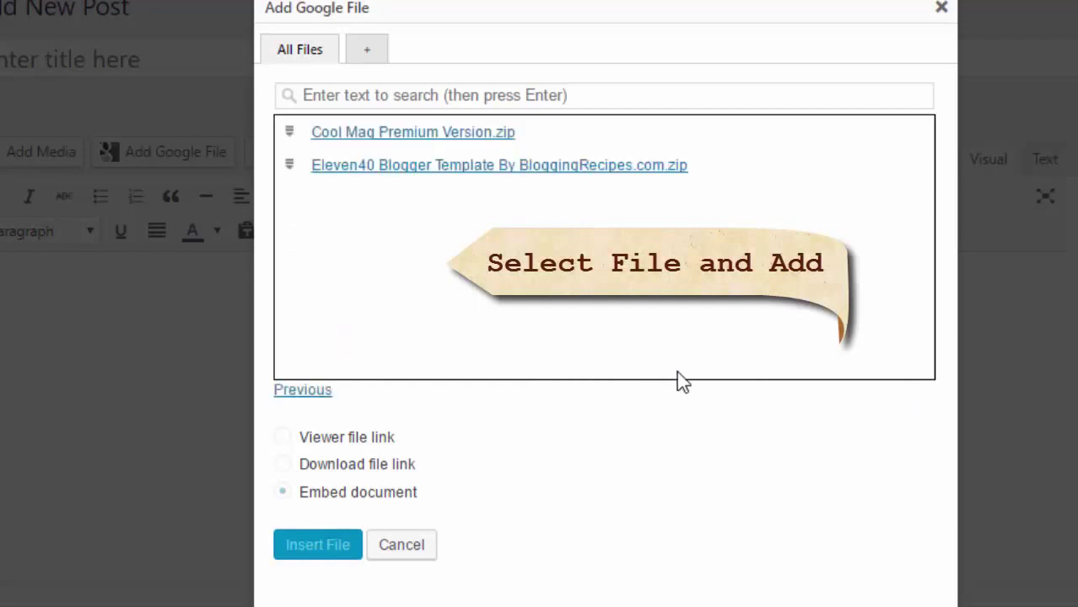
pyautogui.click(304, 391)
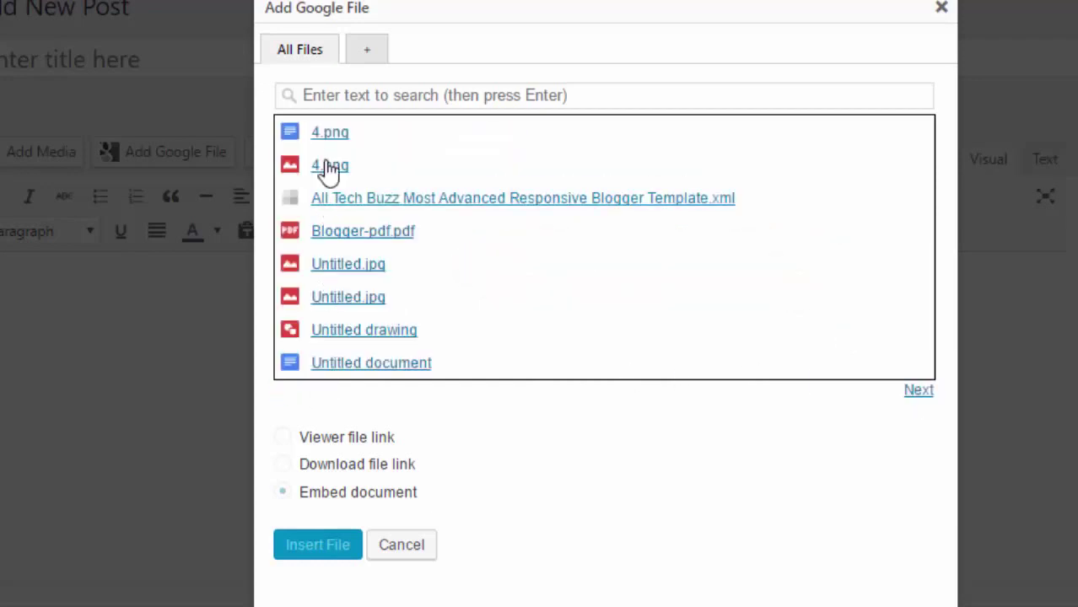
pyautogui.click(348, 240)
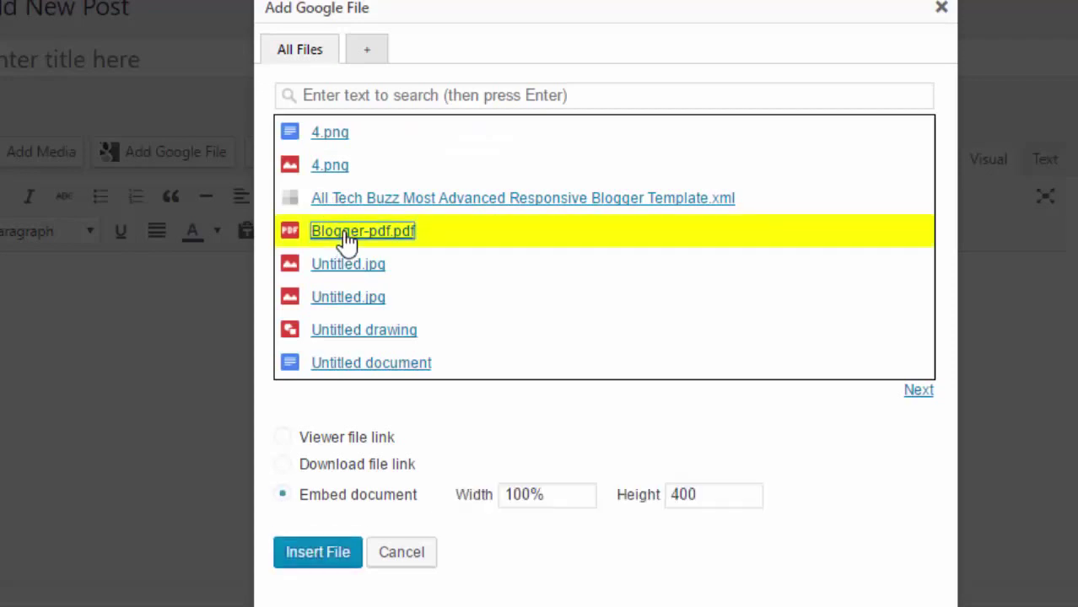
pyautogui.click(336, 561)
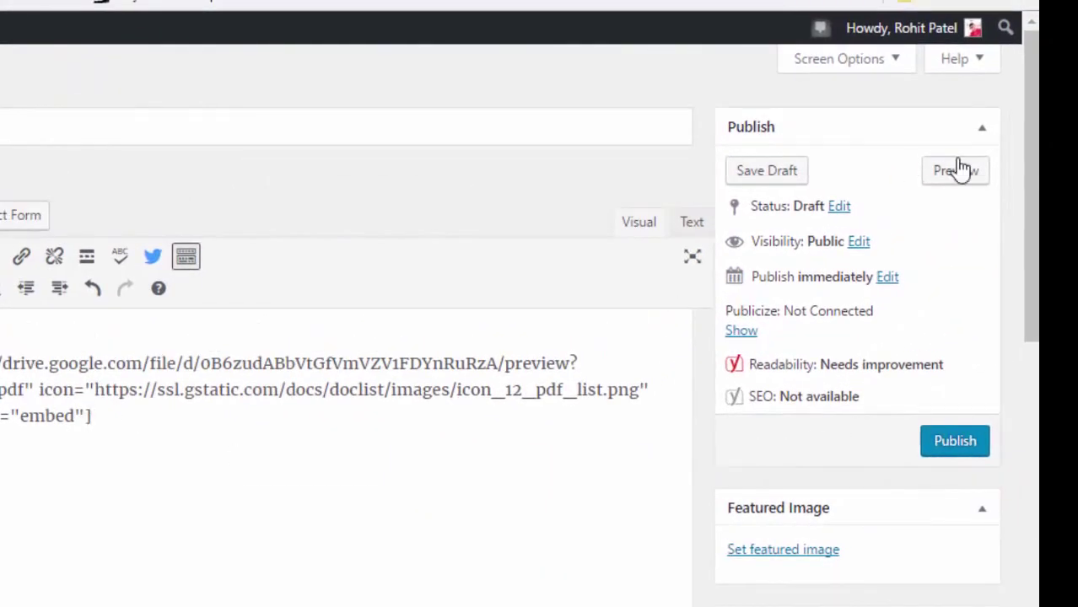
# - Preview the post and examine the embedded PDF, scrolling through its pages
pyautogui.click(959, 176)
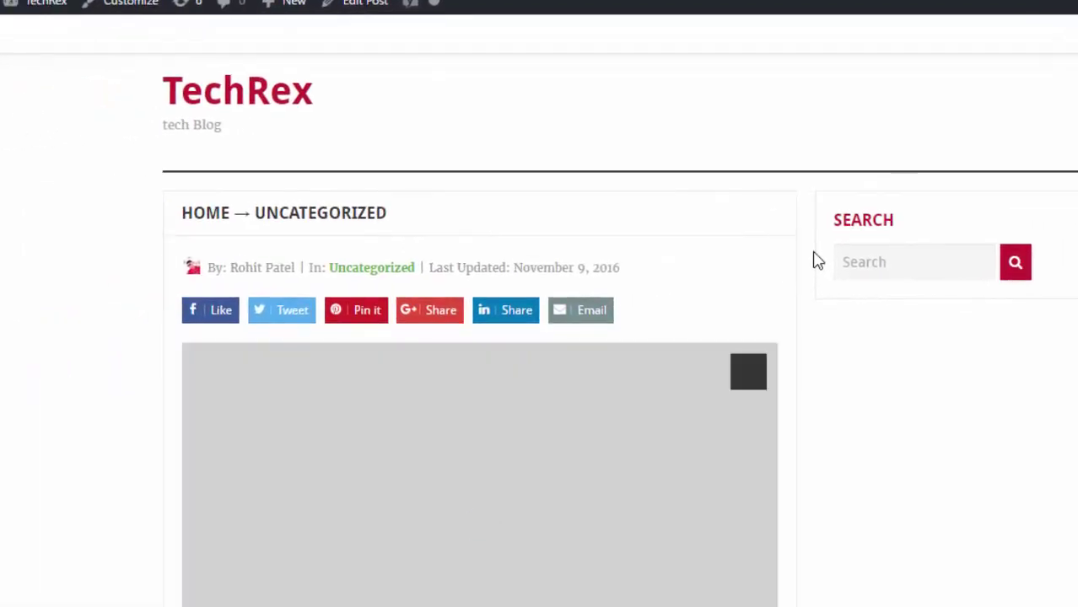
pyautogui.scroll(-2, 817, 261)
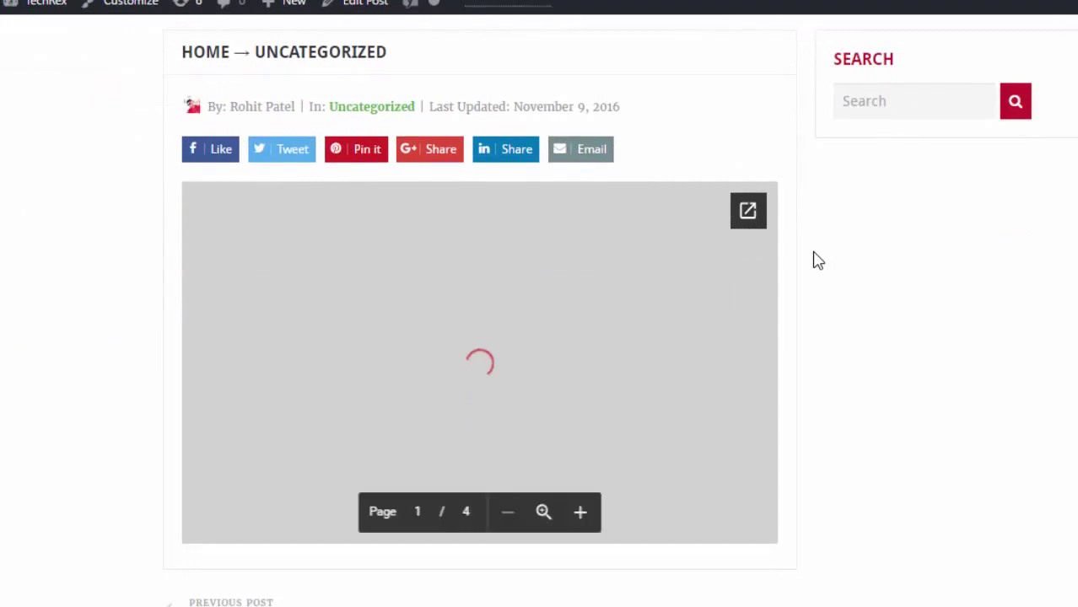
pyautogui.scroll(-1, 817, 261)
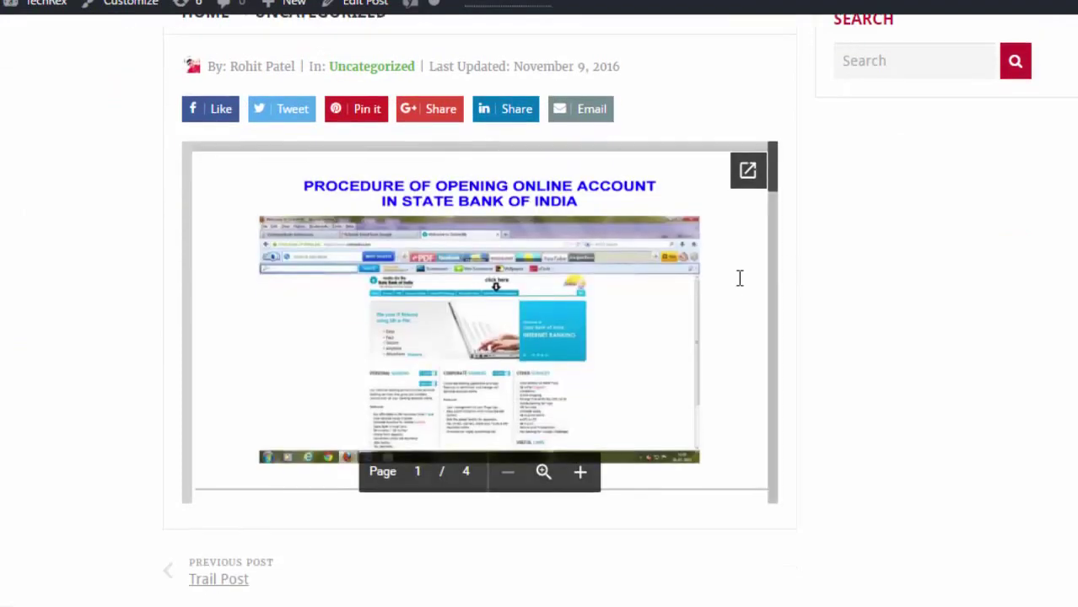
pyautogui.moveTo(778, 187); pyautogui.dragTo(770, 226)
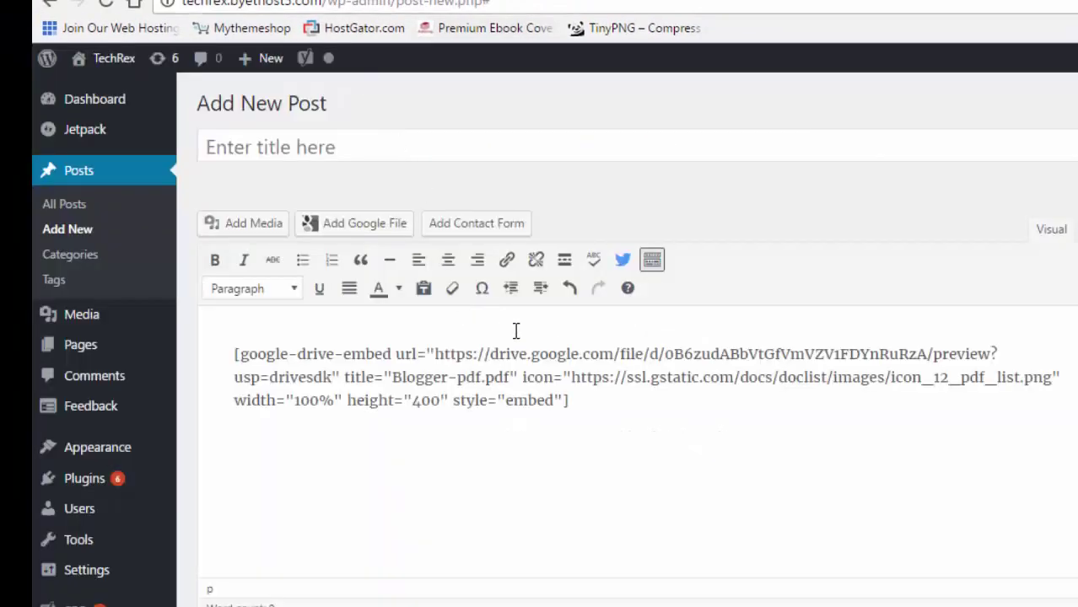
# - Clear the post body and insert the first Untitled.jpg from Google Drive as a download file link with its icon
pyautogui.hotkey('ctrl', 'a')
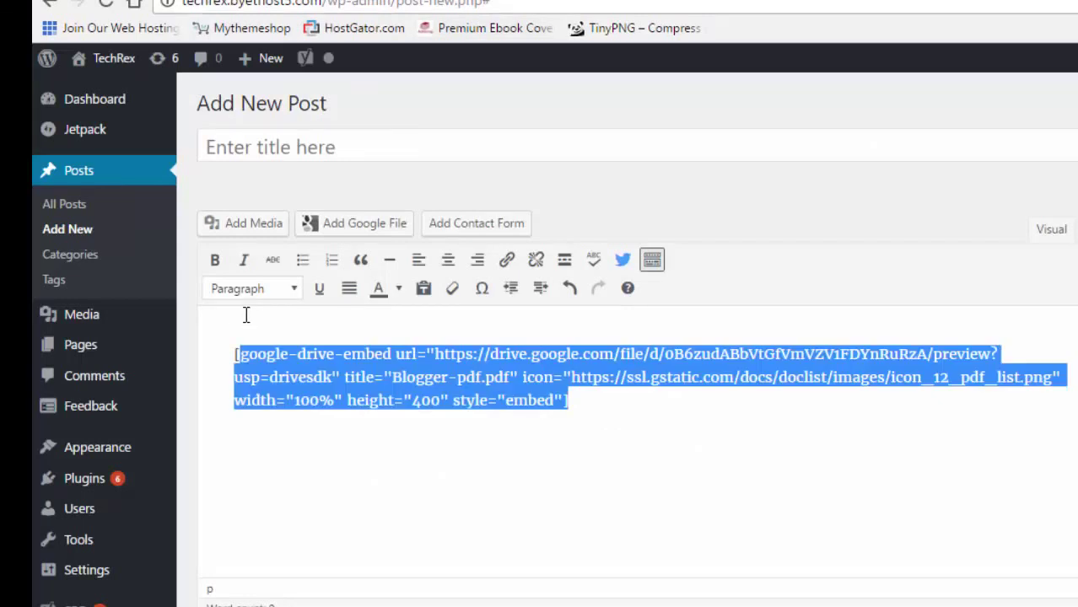
pyautogui.write('[')
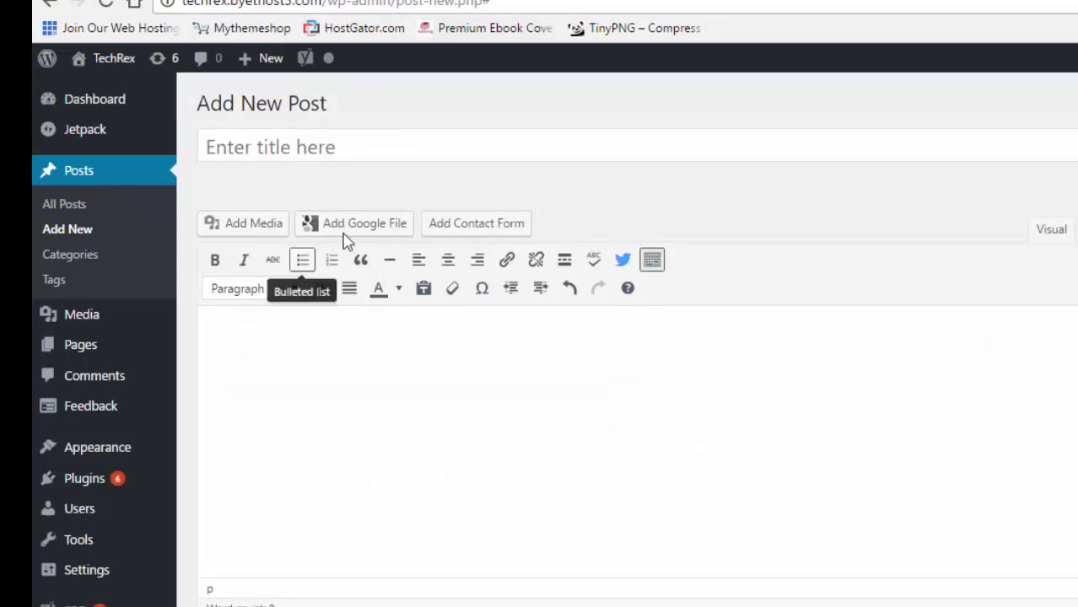
pyautogui.click(361, 224)
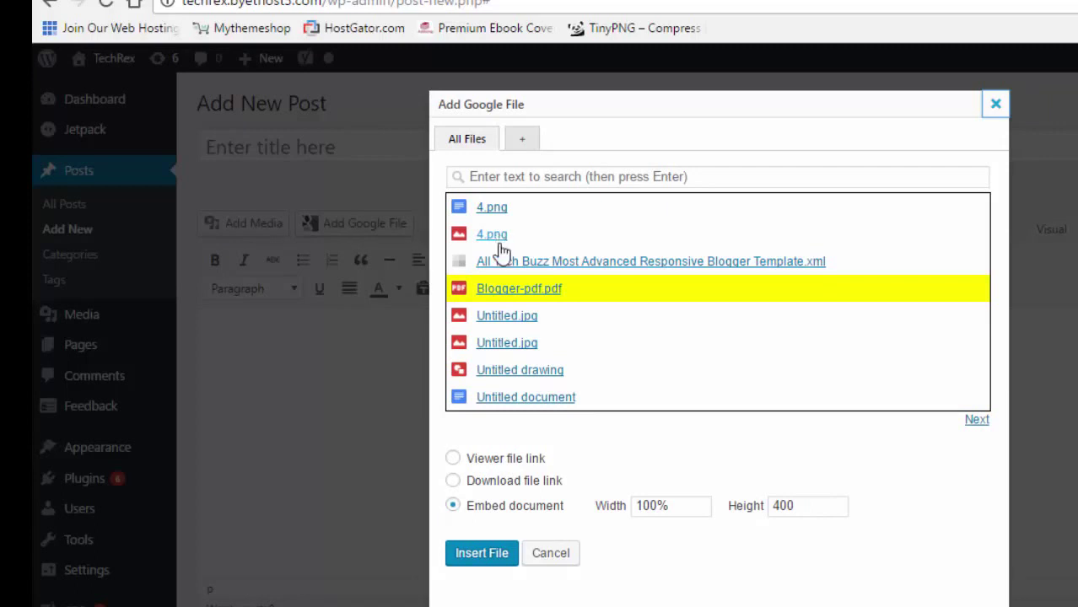
pyautogui.click(510, 318)
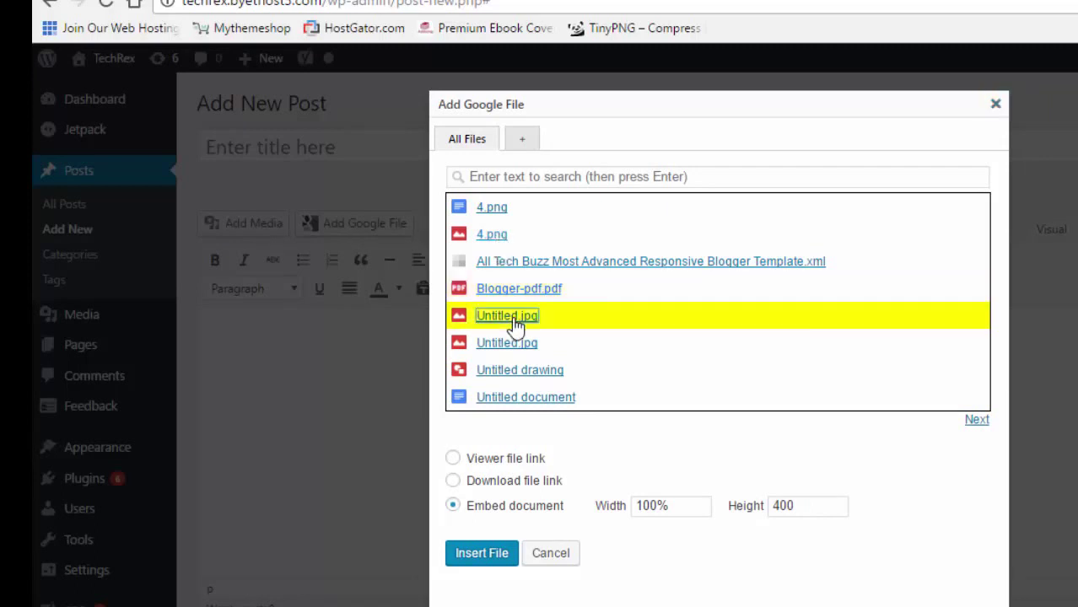
pyautogui.click(453, 481)
pyautogui.click(483, 548)
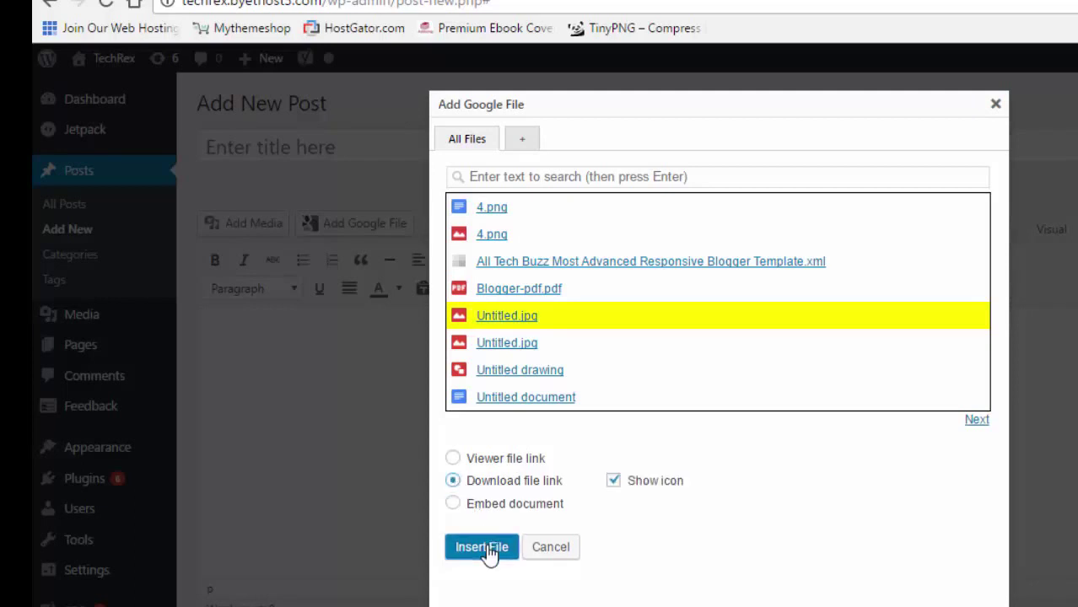